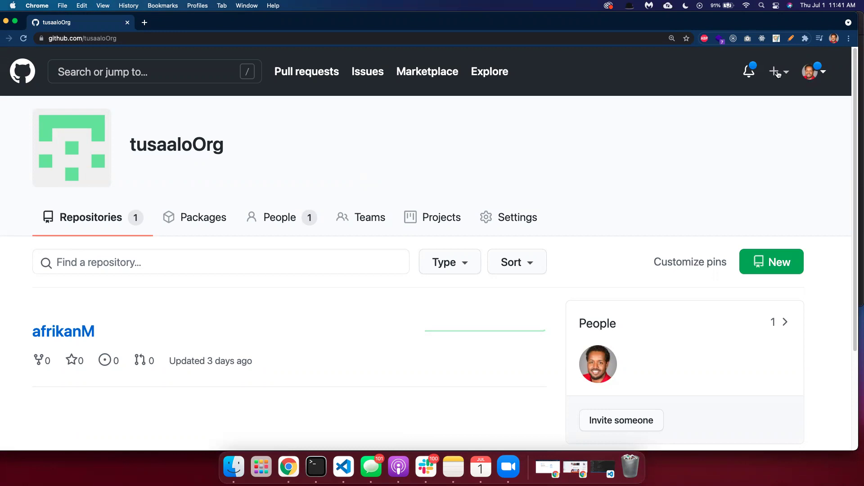
# Start a new repository in tusaaloOrg, choose Public visibility and look over the initialization options.
pyautogui.click(777, 73)
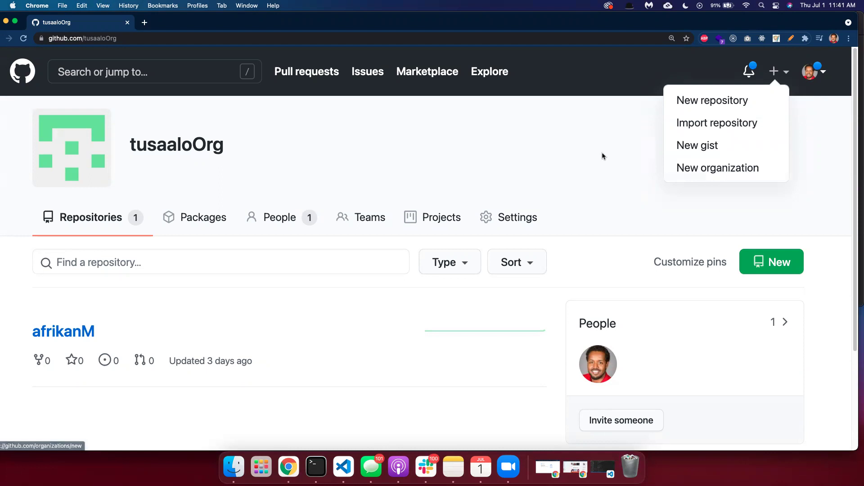
pyautogui.click(626, 137)
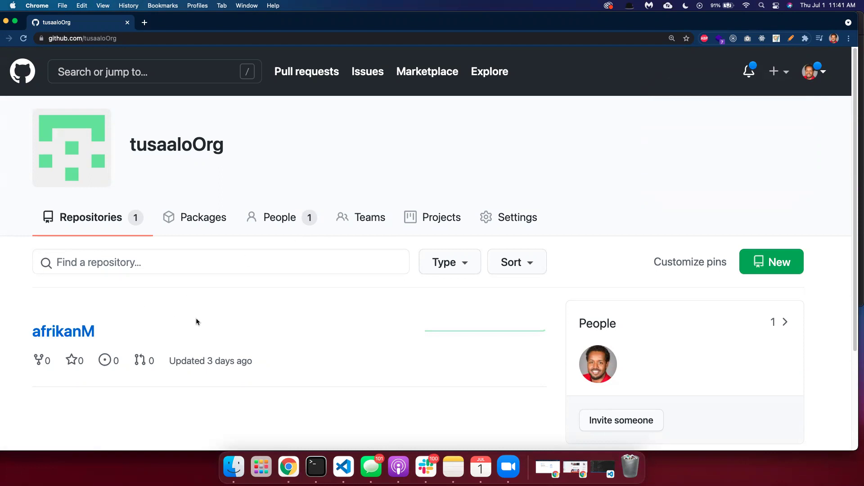
pyautogui.click(782, 262)
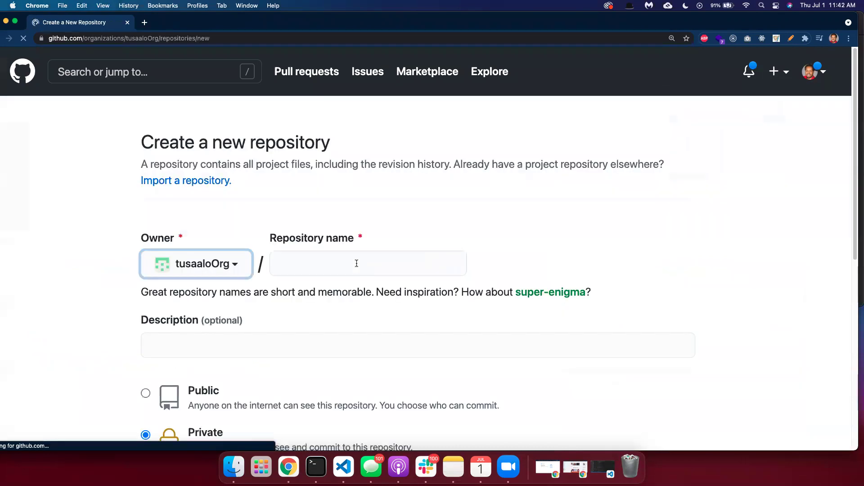
pyautogui.click(293, 260)
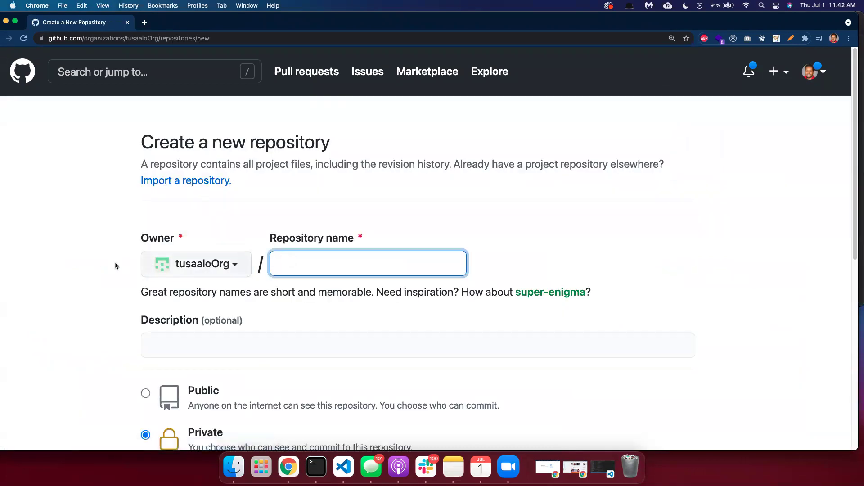
pyautogui.scroll(-1, 299, 257)
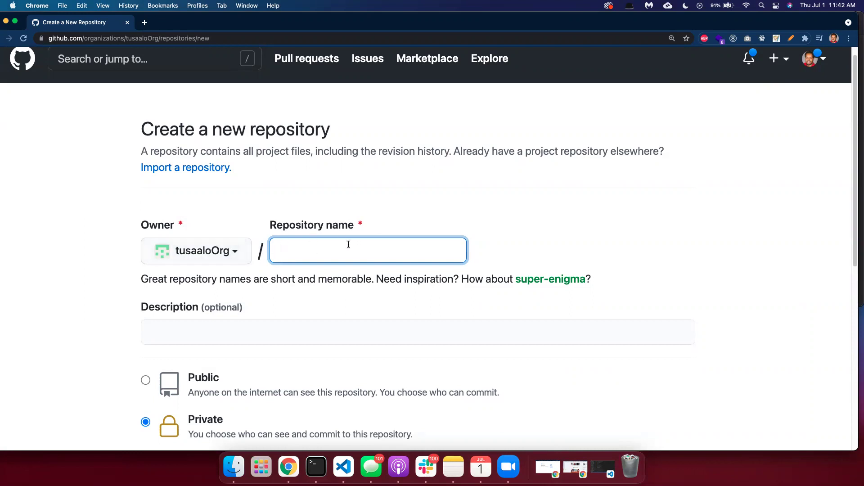
pyautogui.scroll(-3, 208, 254)
pyautogui.click(145, 317)
pyautogui.click(303, 188)
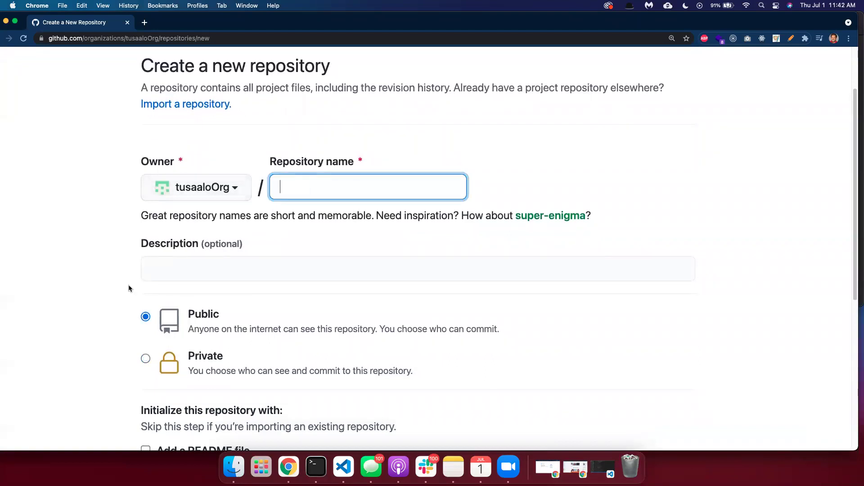
pyautogui.scroll(-5, 129, 286)
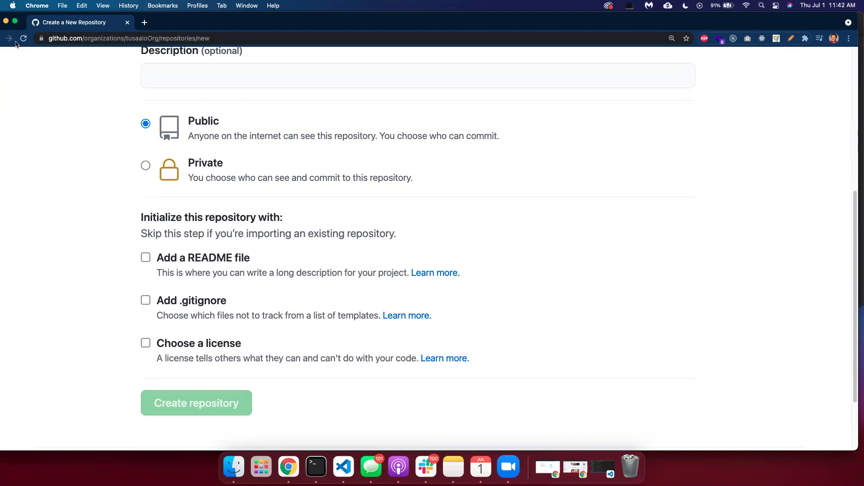
pyautogui.scroll(7, 147, 151)
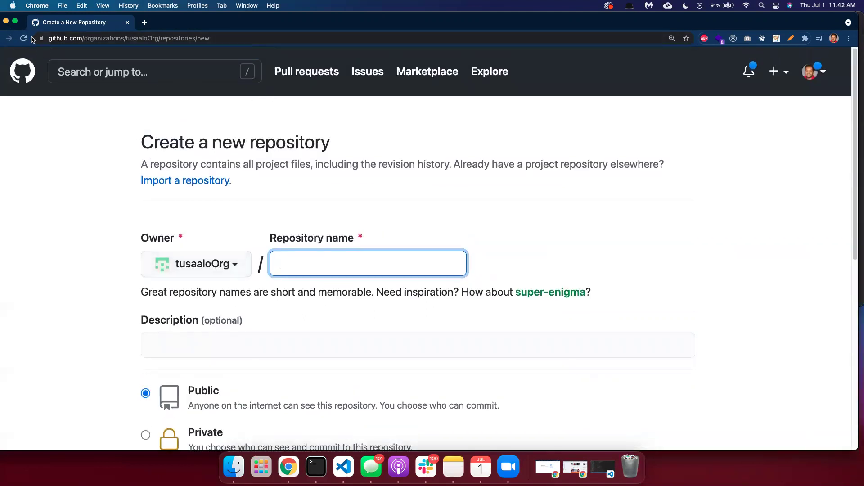
# Open the personal profile and go from there to the tusaaloOrg organization page.
pyautogui.click(816, 68)
pyautogui.click(729, 170)
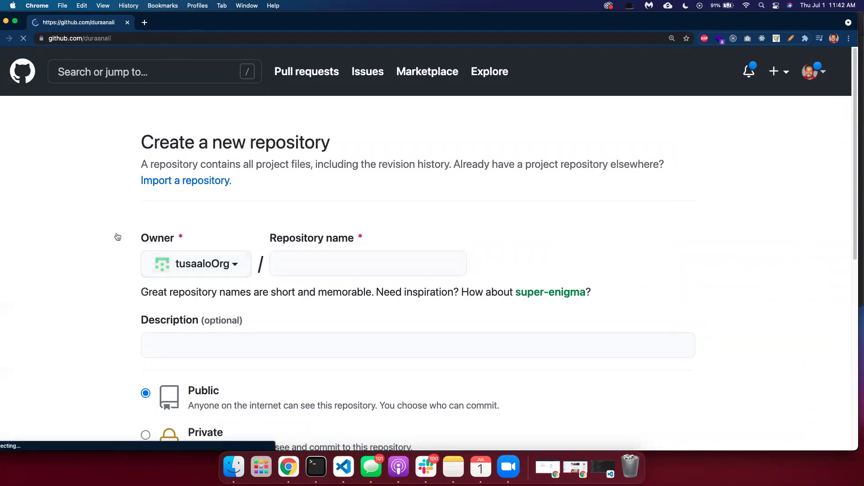
pyautogui.scroll(-15, 166, 265)
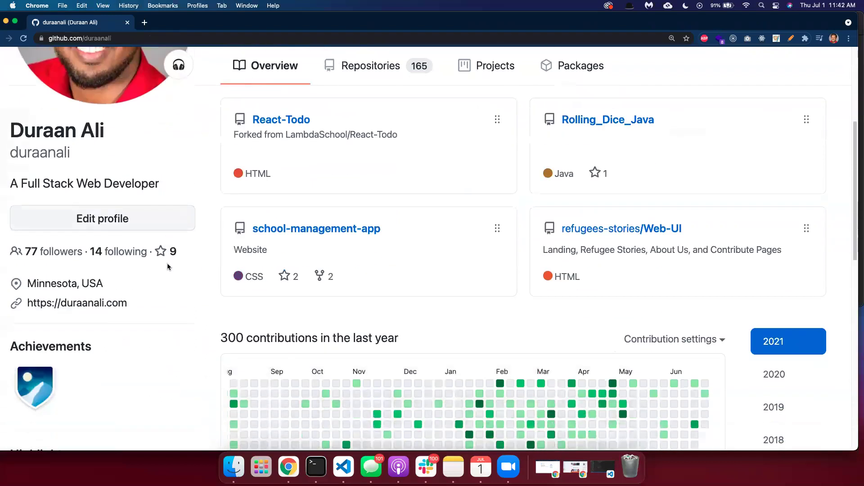
pyautogui.click(20, 243)
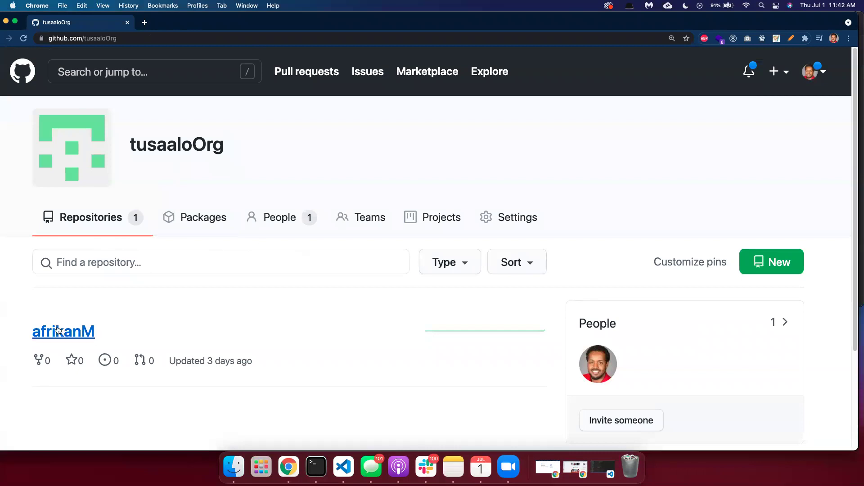
# View the form for inviting a member to tusaaloOrg and close it without sending an invitation.
pyautogui.scroll(-1, 190, 293)
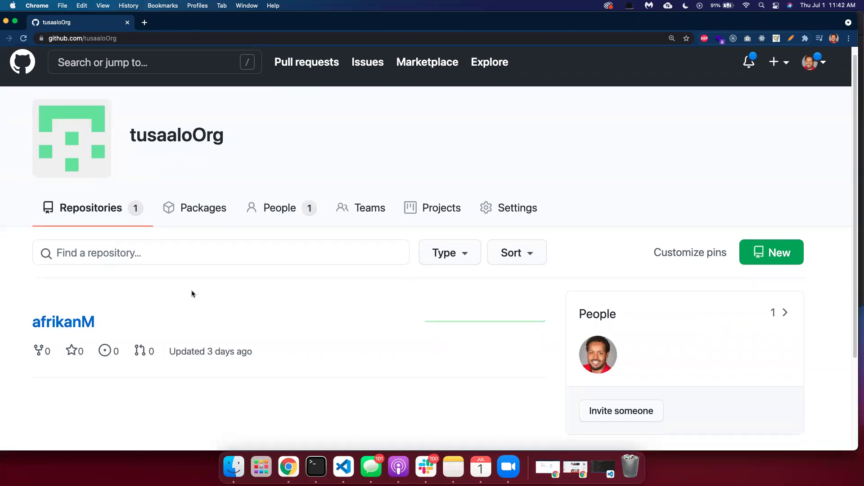
pyautogui.scroll(-4, 608, 369)
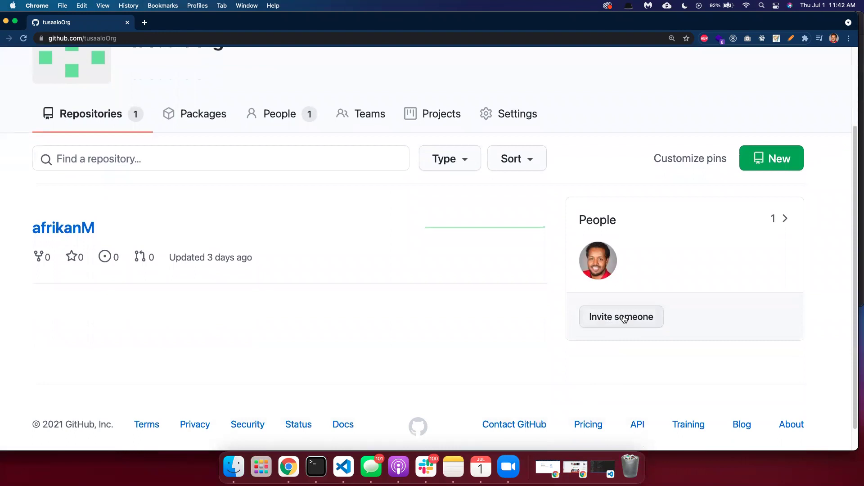
pyautogui.click(621, 317)
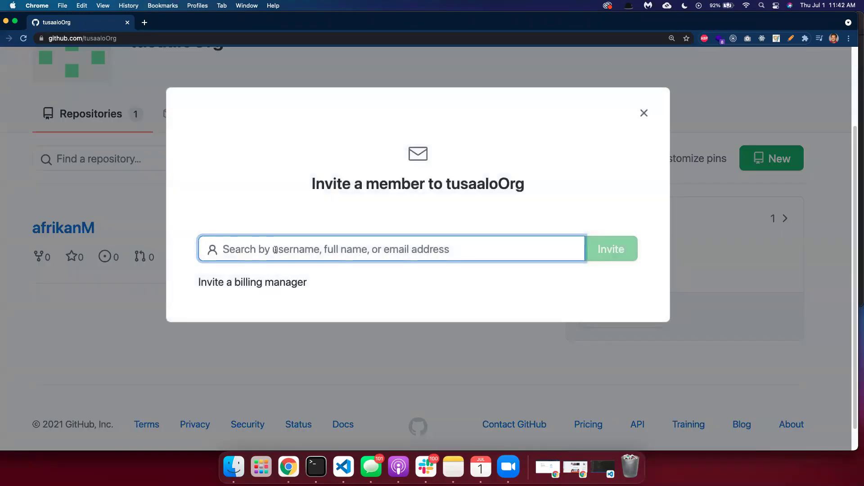
pyautogui.click(141, 311)
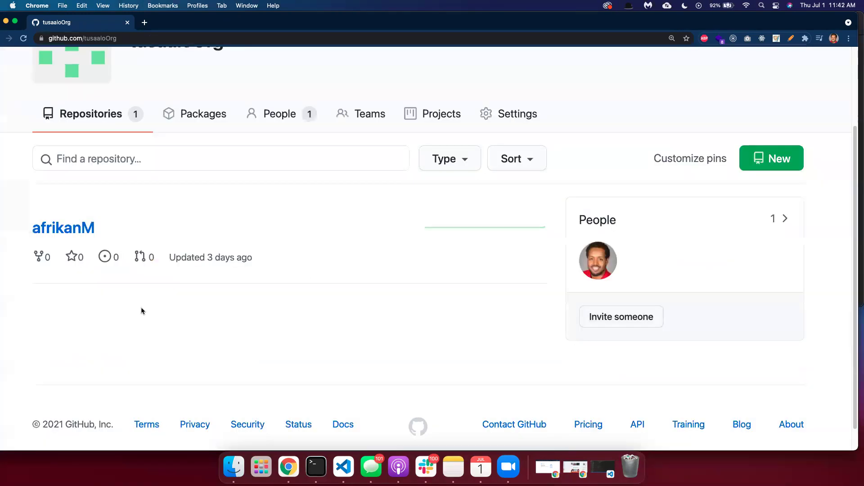
# Examine the tusaaloOrg member list and the management options available for its member.
pyautogui.scroll(2, 490, 255)
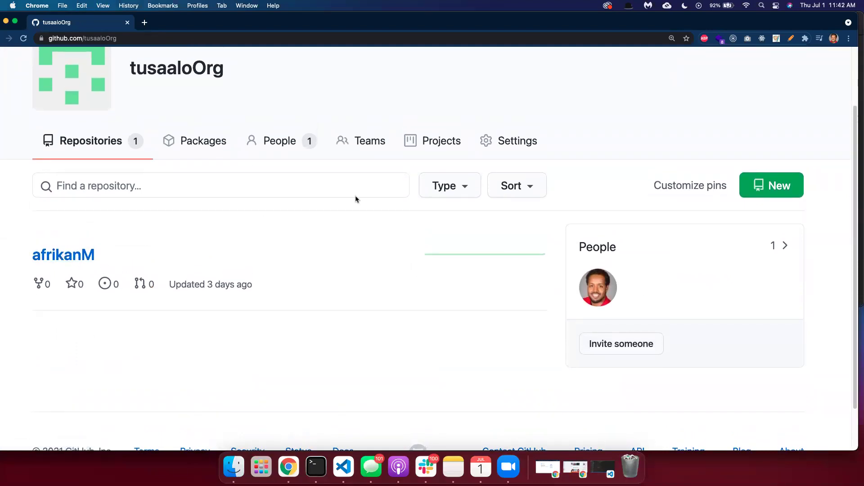
pyautogui.click(280, 143)
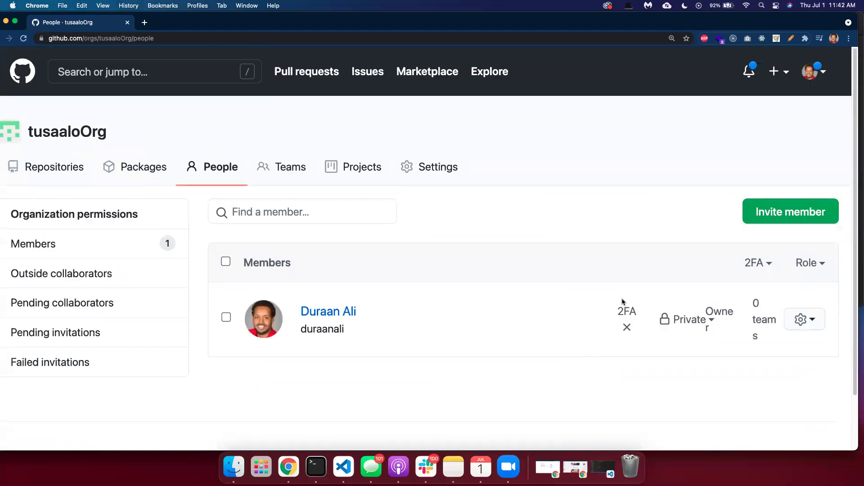
pyautogui.click(800, 318)
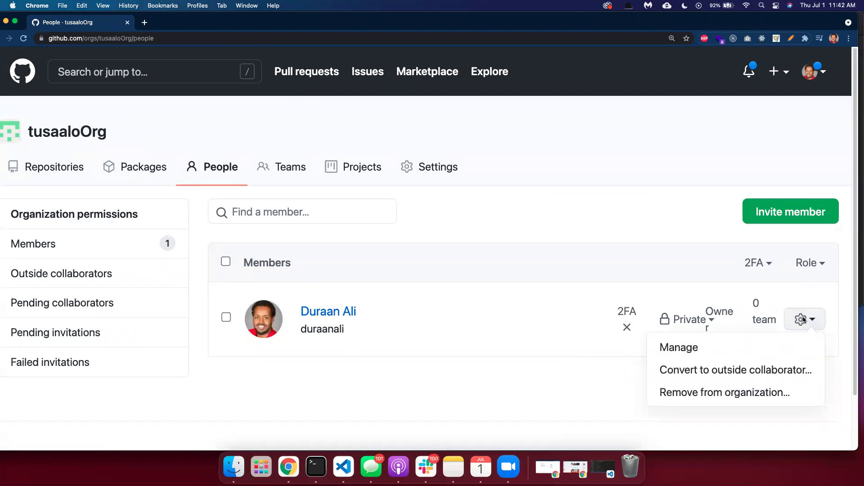
pyautogui.click(803, 319)
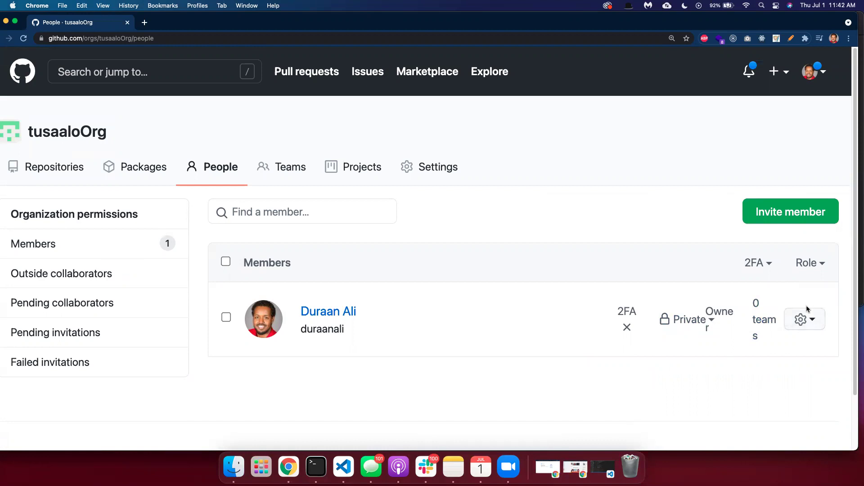
pyautogui.click(801, 319)
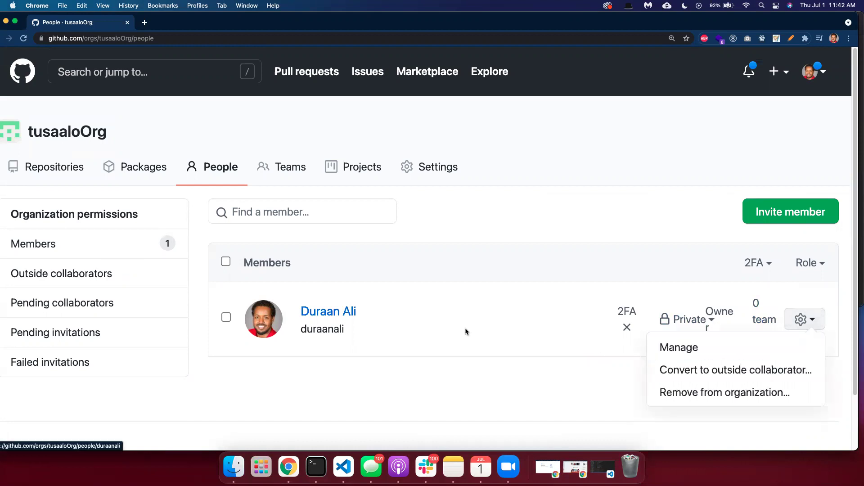
pyautogui.click(588, 250)
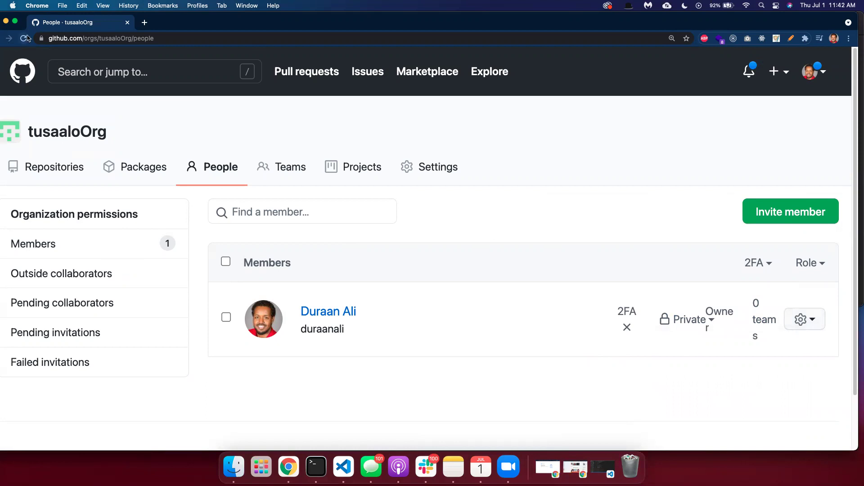
# Return to the tusaaloOrg repositories and open the afrikanM repository.
pyautogui.moveTo(210, 25); pyautogui.dragTo(226, 26)
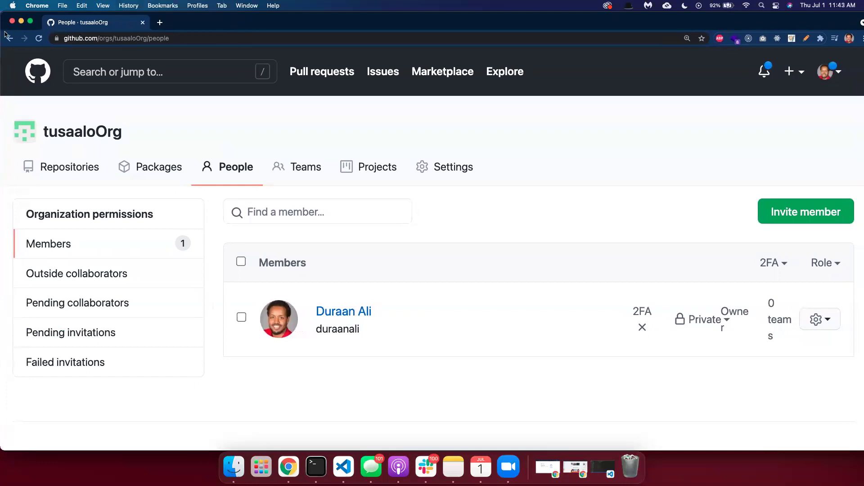
pyautogui.click(8, 38)
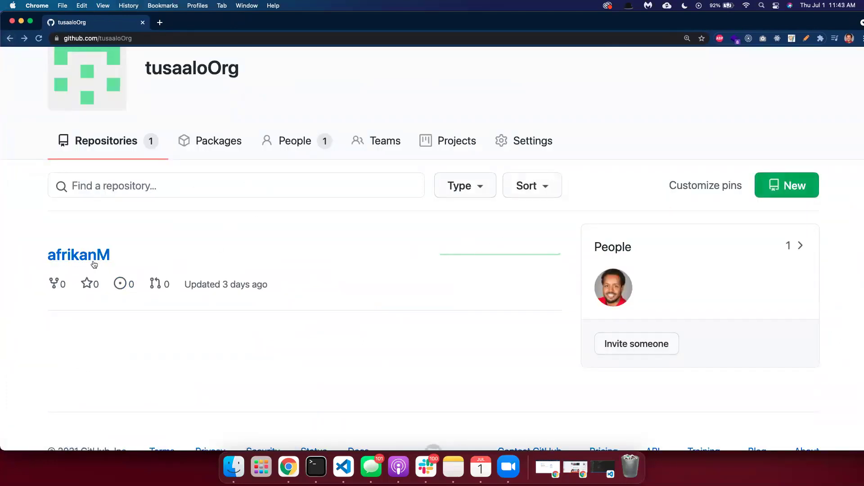
pyautogui.click(86, 259)
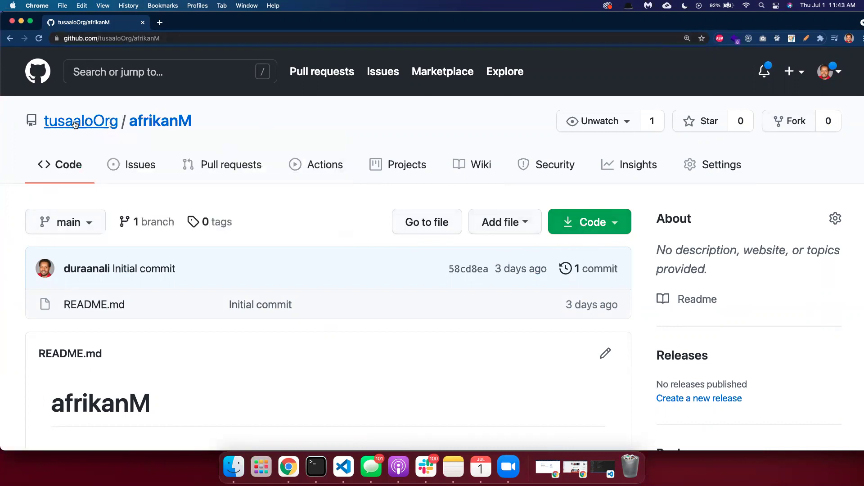
# Copy the HTTPS clone URL of the afrikanM repository.
pyautogui.click(582, 225)
pyautogui.click(502, 309)
pyautogui.rightClick(492, 308)
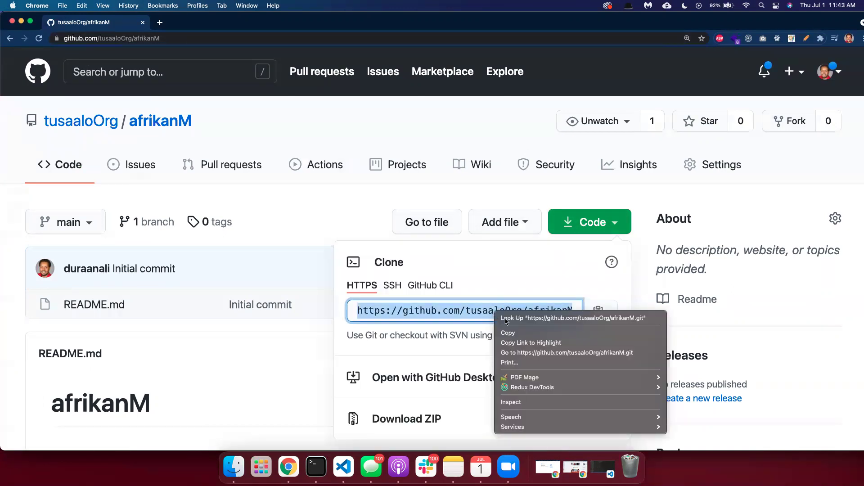
pyautogui.click(517, 342)
pyautogui.click(323, 232)
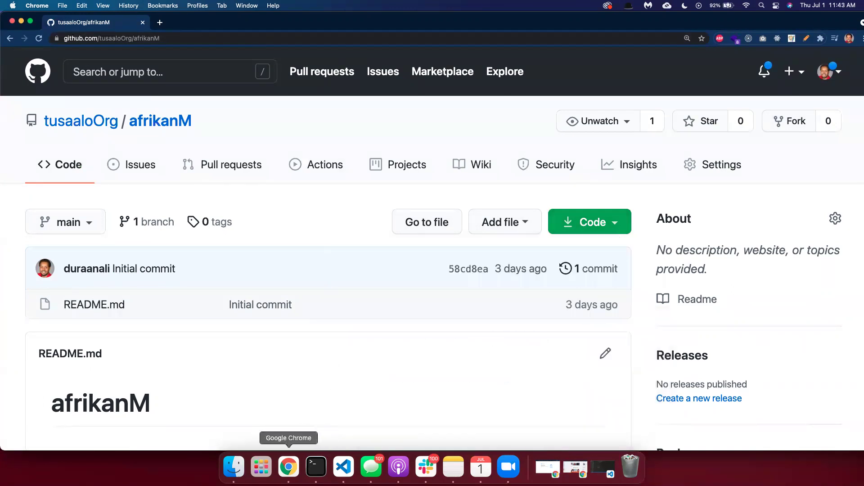
# Switch to Terminal, replace the old session with a new window and change into the Pictures directory.
pyautogui.click(316, 467)
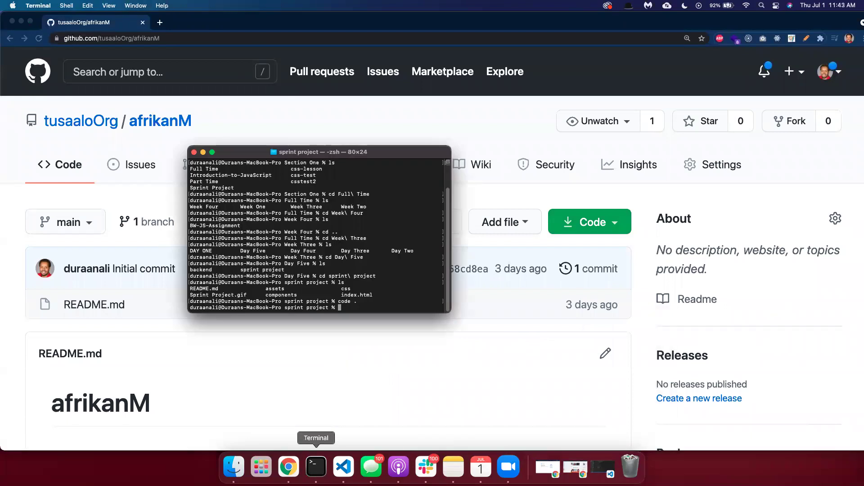
pyautogui.click(194, 152)
pyautogui.click(320, 473)
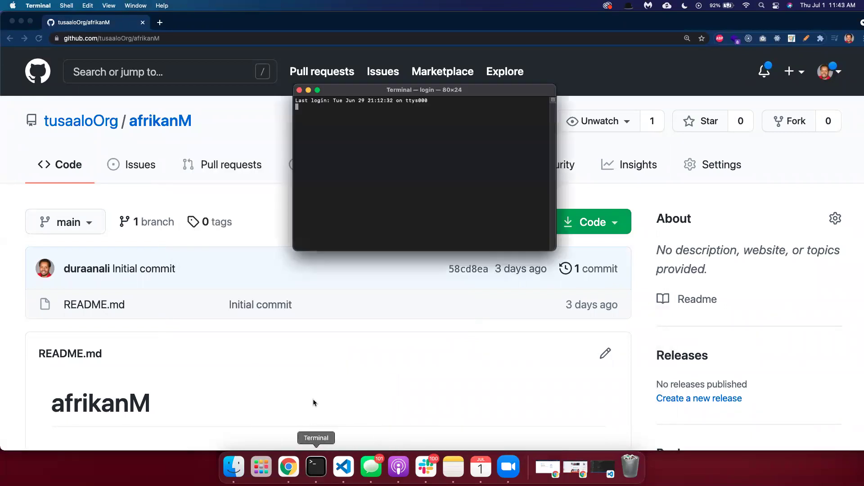
pyautogui.moveTo(422, 92); pyautogui.dragTo(317, 140)
pyautogui.write('cd ')
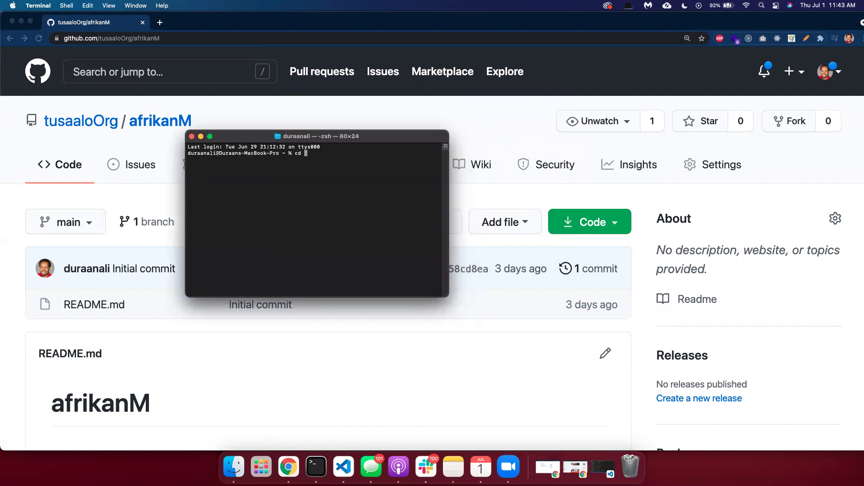
pyautogui.write('Pictures')
pyautogui.press('Return')
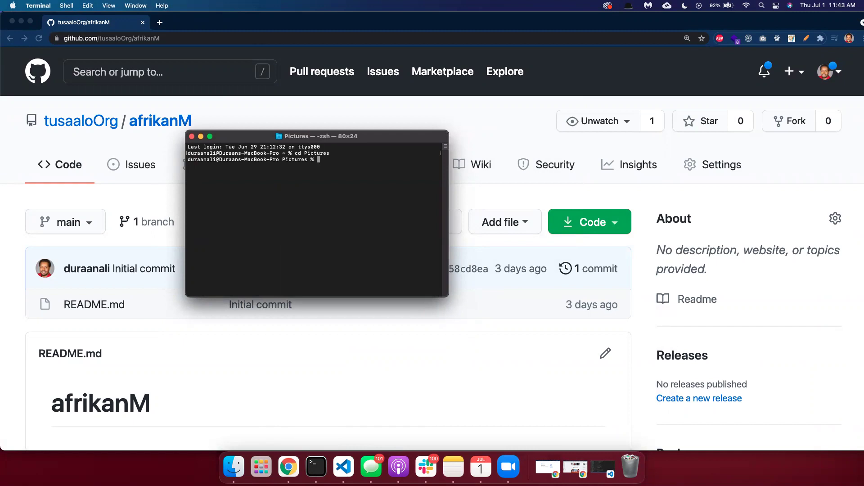
# Enlarge the Terminal window and its text, and reposition the window over the repository page.
pyautogui.moveTo(449, 296); pyautogui.dragTo(550, 380)
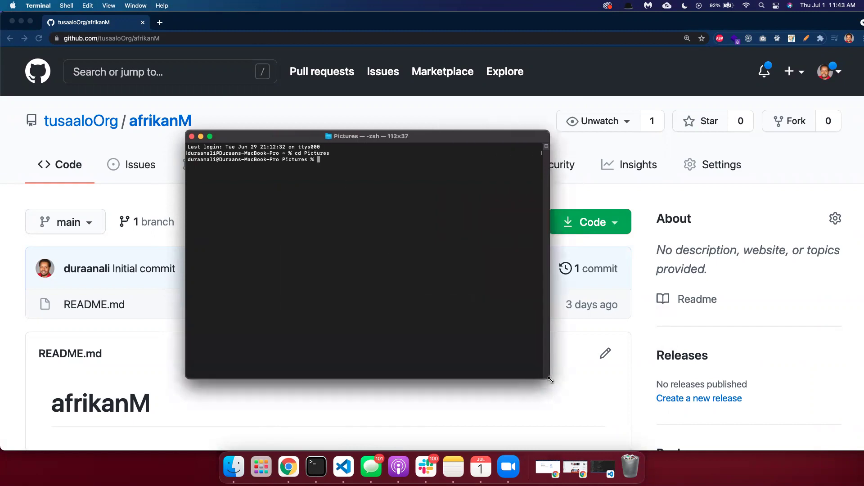
pyautogui.press('super+plus')
pyautogui.press('super+plus')
pyautogui.press('super+plus')
pyautogui.press('super+plus')
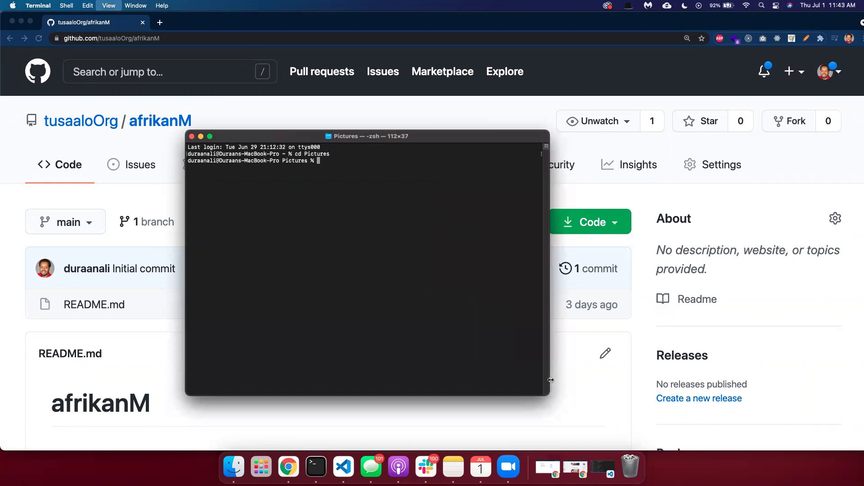
pyautogui.moveTo(214, 141); pyautogui.dragTo(230, 178)
pyautogui.moveTo(290, 185); pyautogui.dragTo(208, 122)
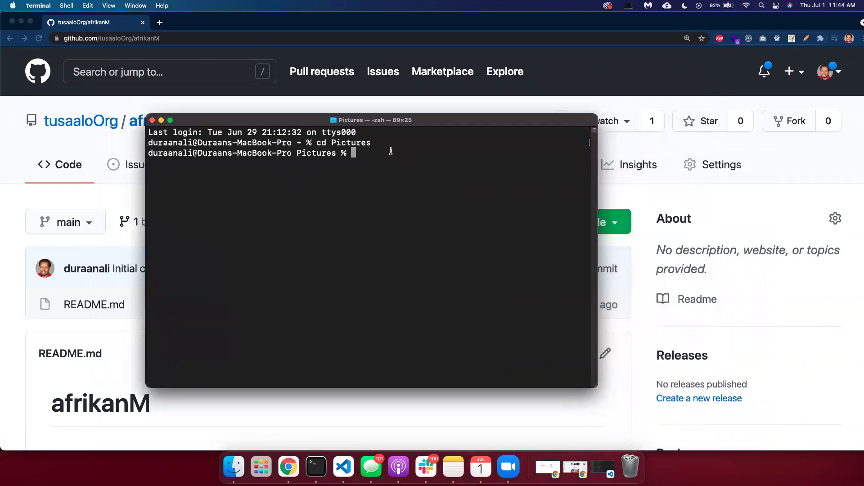
# Change into the Examples directory inside Pictures.
pyautogui.write('cd')
pyautogui.write('Ex')
pyautogui.press('Tab')
pyautogui.press('Return')
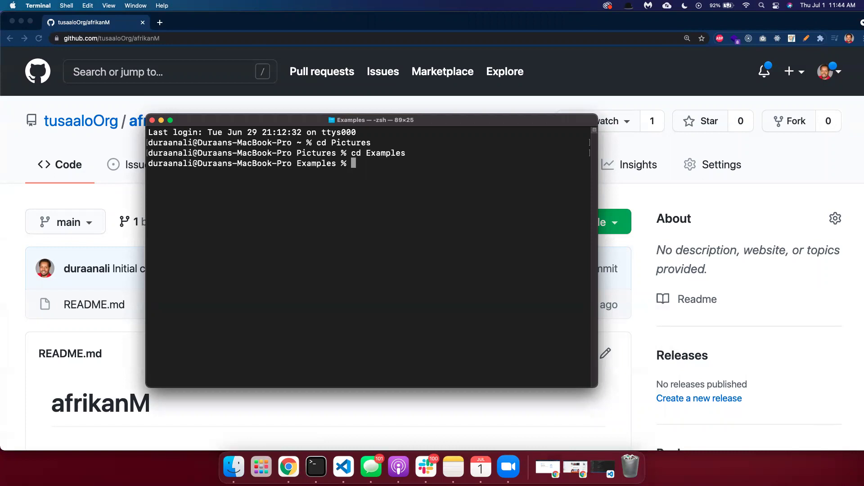
pyautogui.write('git')
pyautogui.press('BackSpace')
pyautogui.press('BackSpace')
pyautogui.write('ut')
pyautogui.press('BackSpace')
pyautogui.press('BackSpace')
pyautogui.write('it clone')
pyautogui.press('super+v')
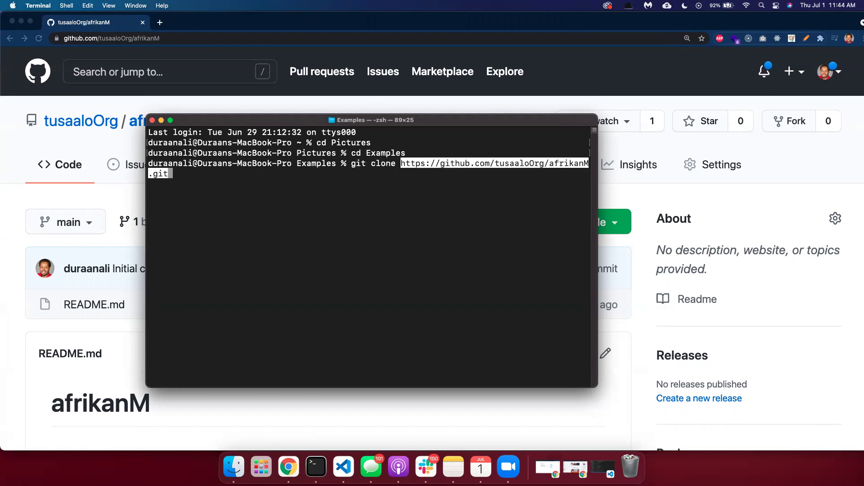
pyautogui.press('Return')
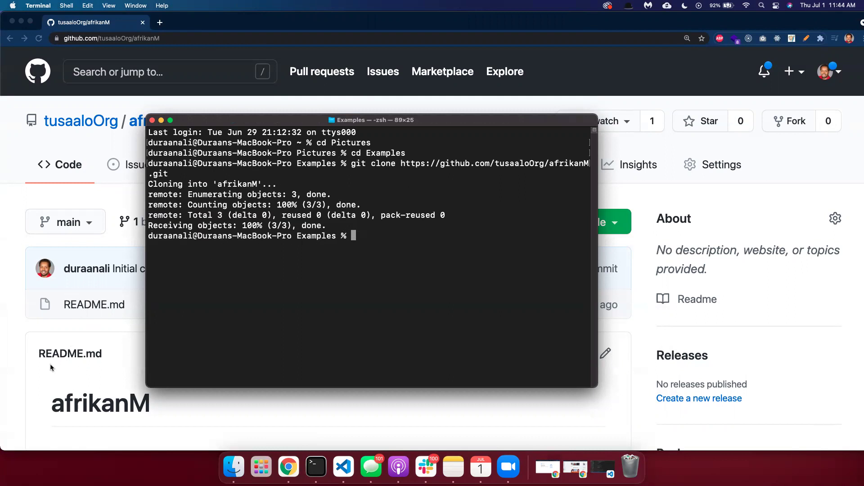
# Change into the cloned afrikanM directory, open it in Visual Studio Code and enlarge the editor window.
pyautogui.write('cd af')
pyautogui.press('Tab')
pyautogui.press('Return')
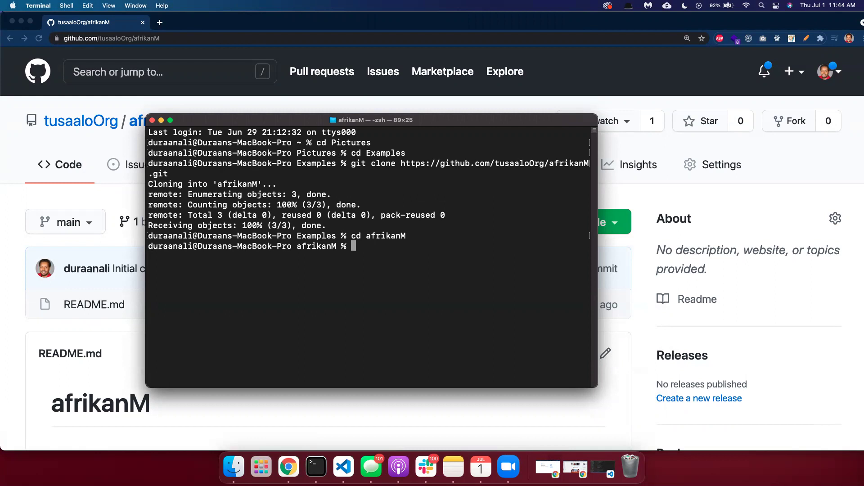
pyautogui.write('code .')
pyautogui.press('Return')
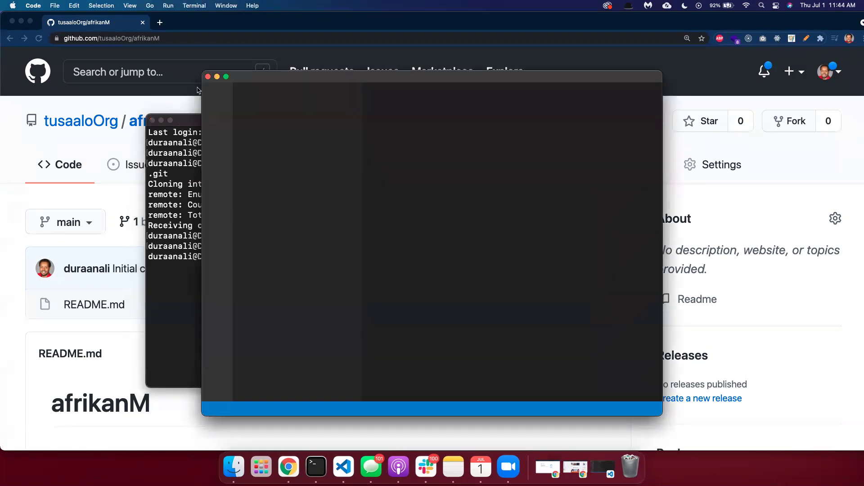
pyautogui.moveTo(203, 72); pyautogui.dragTo(23, 19)
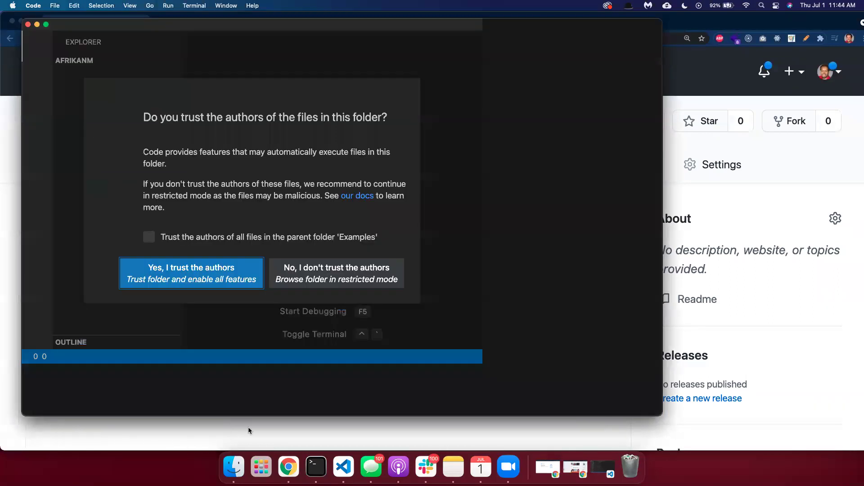
pyautogui.click(234, 467)
pyautogui.rightClick(294, 111)
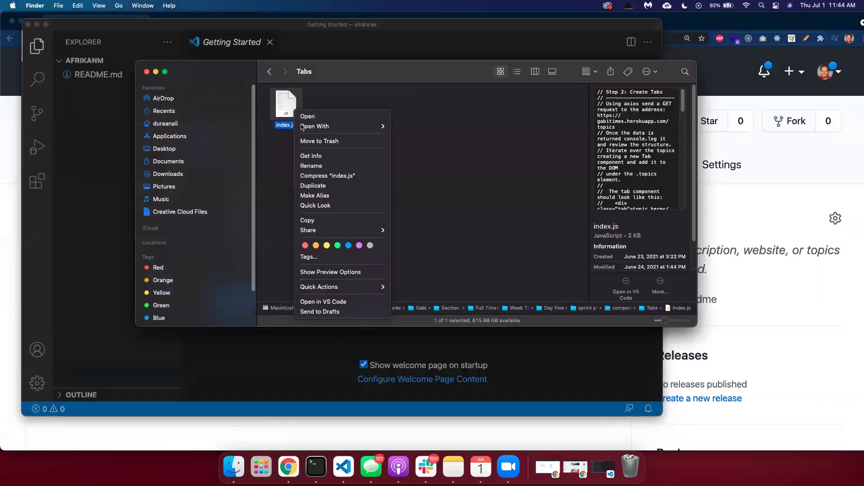
pyautogui.click(323, 302)
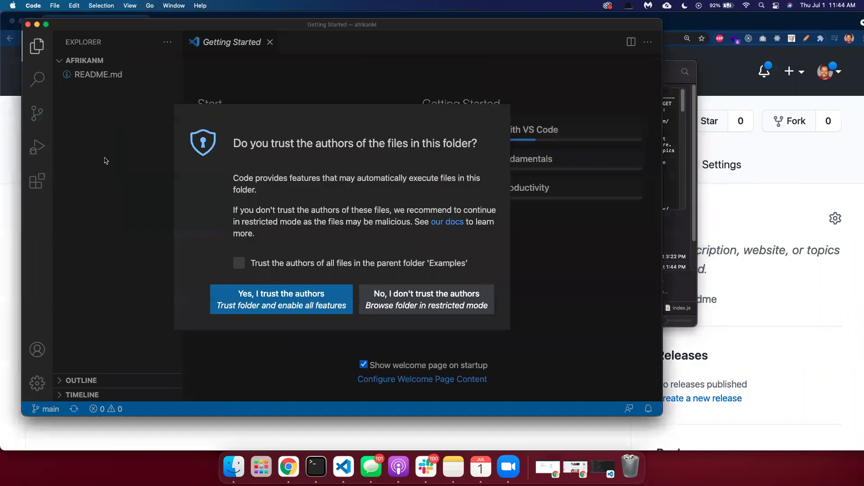
# Trust the authors of the afrikanM folder and create a file named index.html in its root.
pyautogui.click(264, 306)
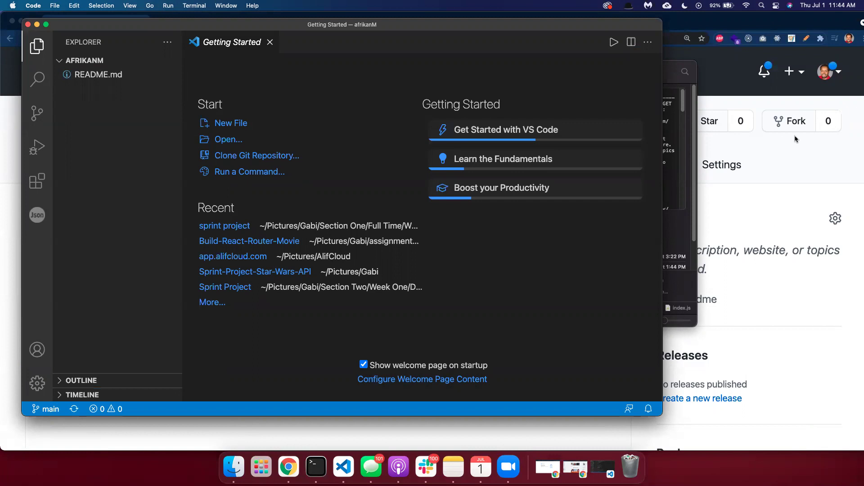
pyautogui.click(103, 166)
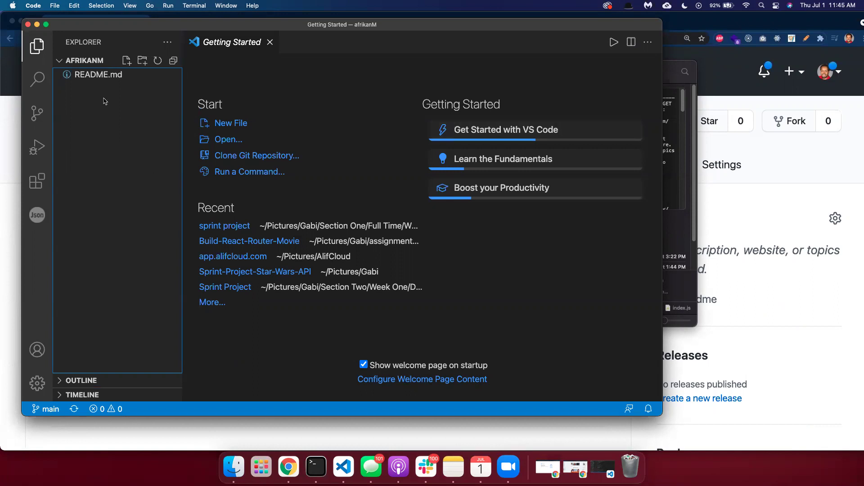
pyautogui.click(127, 60)
pyautogui.write('index.html')
pyautogui.press('Return')
# Create a file named contact.html in the root of the afrikanM project.
pyautogui.click(127, 62)
pyautogui.write('co')
pyautogui.press('BackSpace')
pyautogui.press('BackSpace')
pyautogui.write('contact.html')
pyautogui.press('Return')
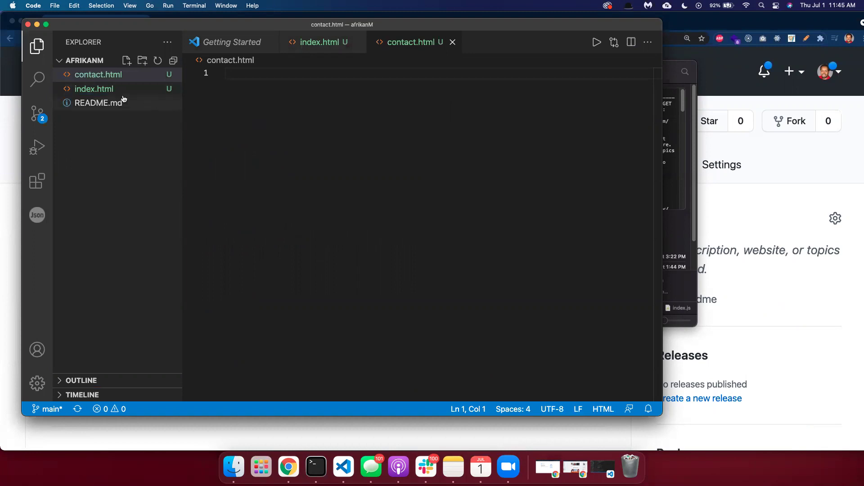
# Check the two new HTML files and add a third one named about.html to the project root.
pyautogui.click(96, 90)
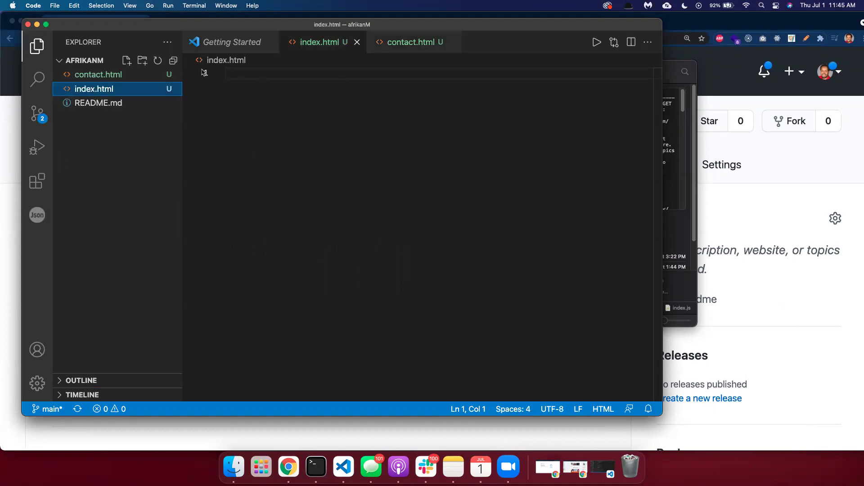
pyautogui.click(102, 76)
pyautogui.click(100, 94)
pyautogui.click(127, 62)
pyautogui.write('about.html')
pyautogui.press('Return')
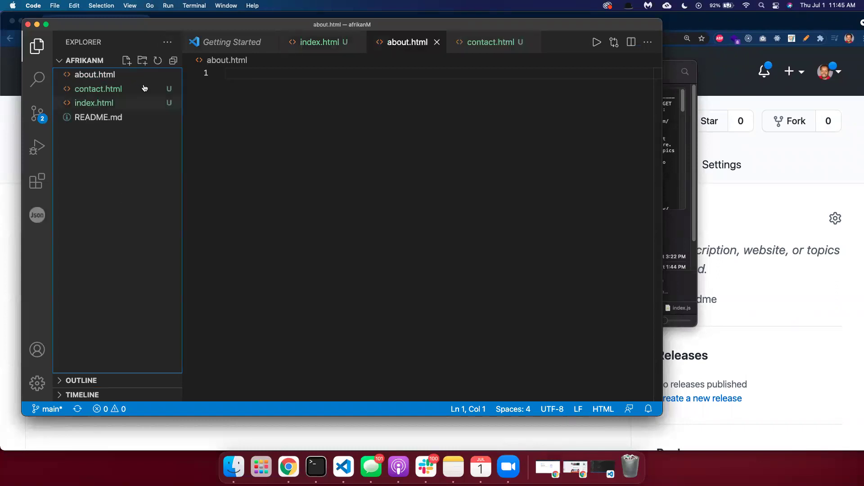
# Create a folder named images in the project root.
pyautogui.click(144, 63)
pyautogui.write('images')
pyautogui.press('Return')
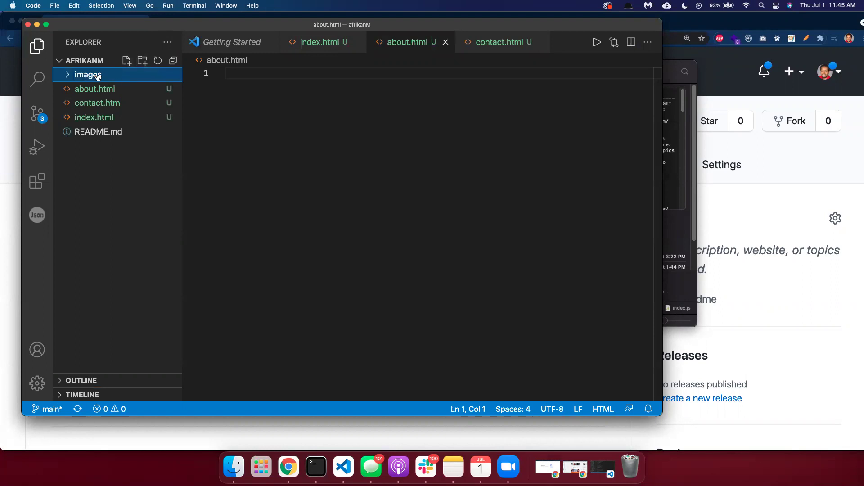
# Create a css folder in the project root and add a file named index.css inside it.
pyautogui.click(139, 150)
pyautogui.click(142, 63)
pyautogui.write('css')
pyautogui.press('Return')
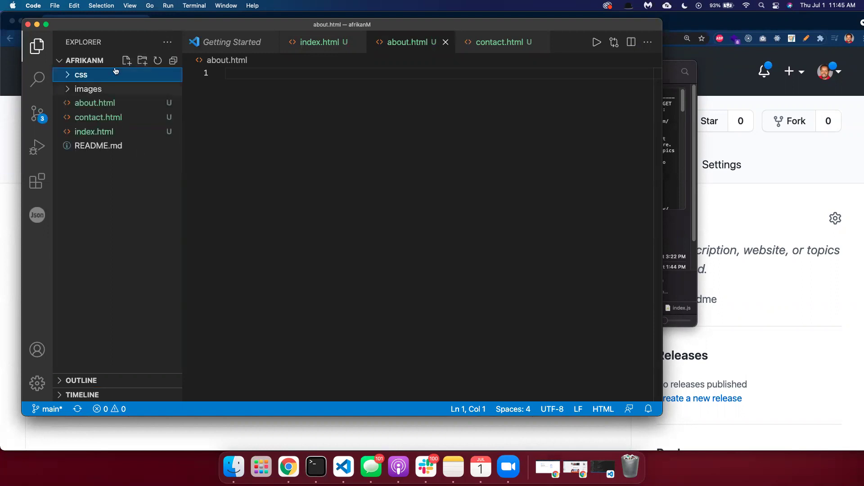
pyautogui.click(126, 61)
pyautogui.write('index.css')
pyautogui.press('Return')
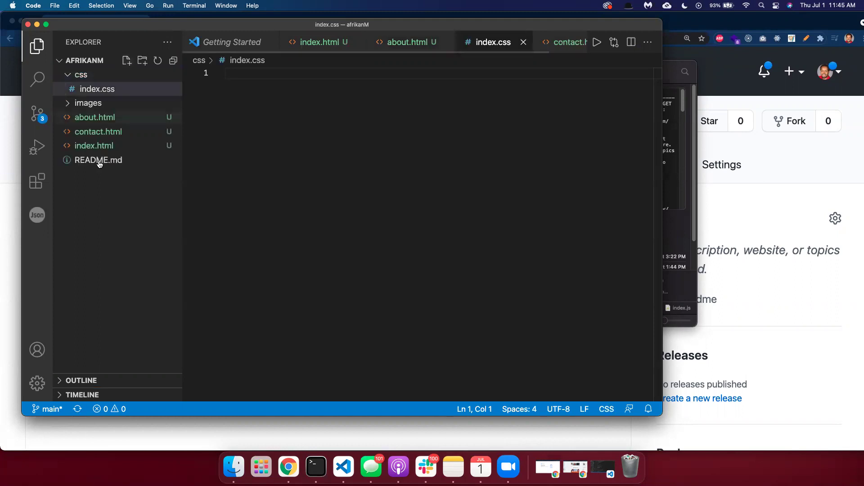
# Create a js folder in the project root and add a file named index.js inside it.
pyautogui.click(102, 198)
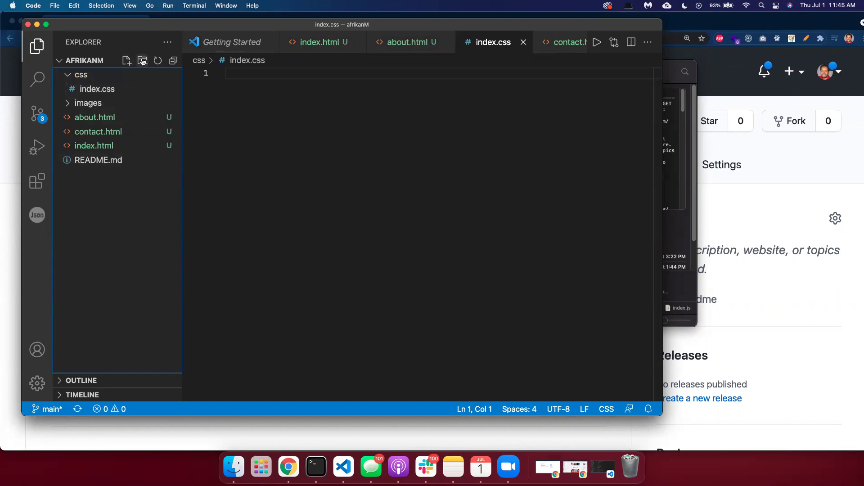
pyautogui.click(143, 61)
pyautogui.write('js')
pyautogui.press('Return')
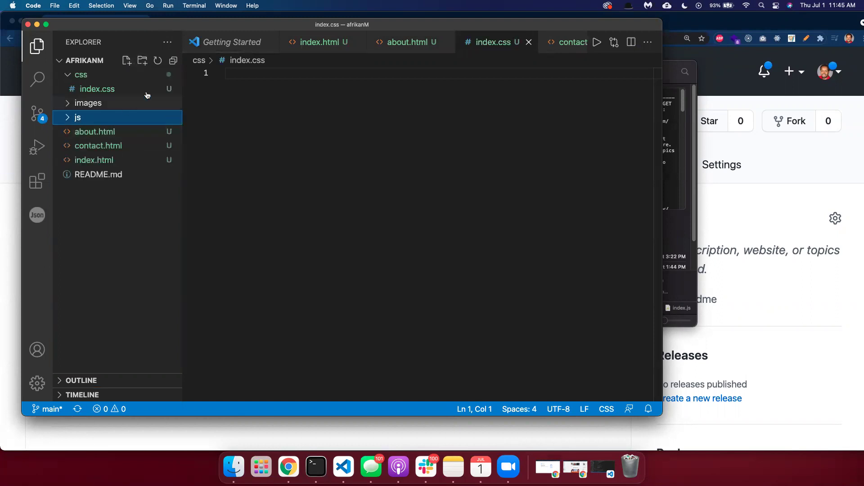
pyautogui.click(127, 61)
pyautogui.write('index.js')
pyautogui.press('Return')
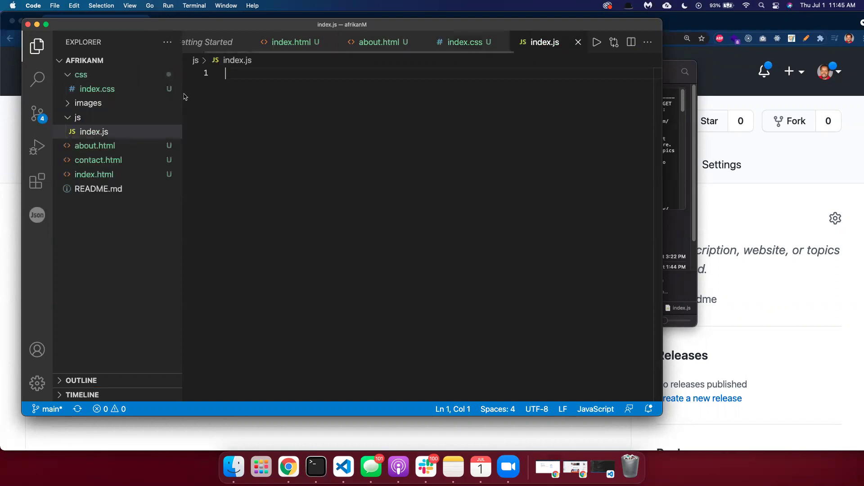
# Collapse the js and css folders in the project tree and clear the folder selection.
pyautogui.click(67, 118)
pyautogui.click(68, 76)
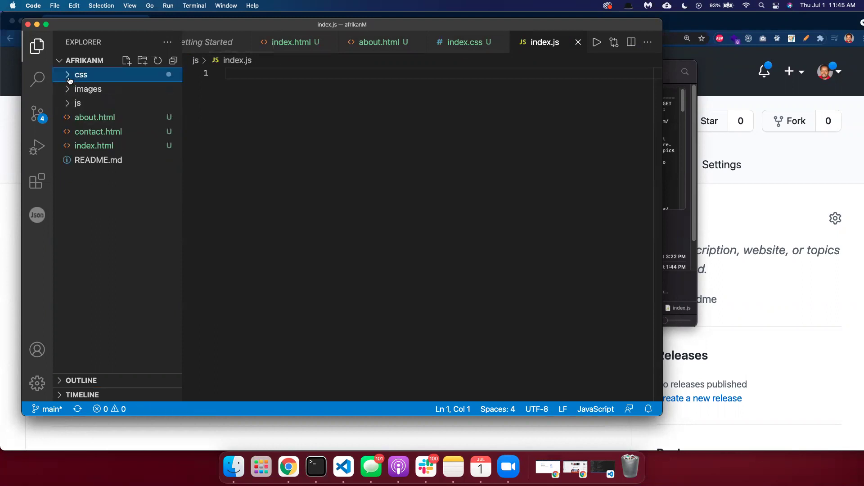
pyautogui.click(122, 206)
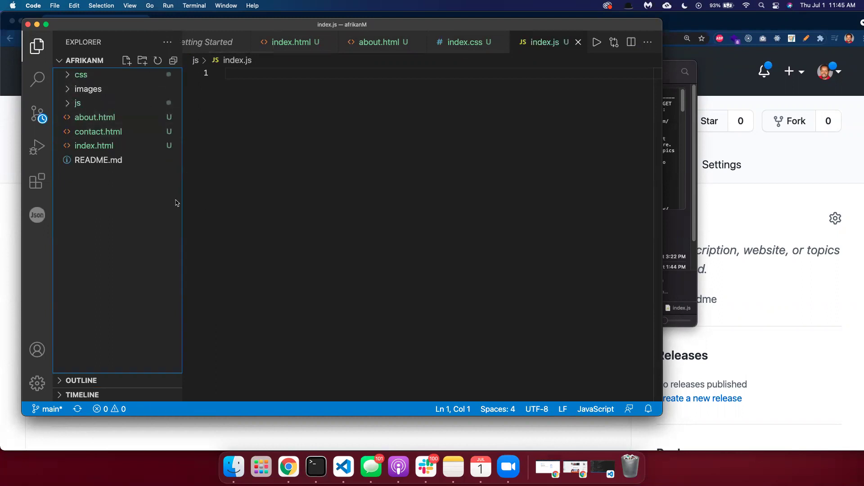
# Open index.html and write an html element containing a head element with the text TEST.
pyautogui.click(103, 150)
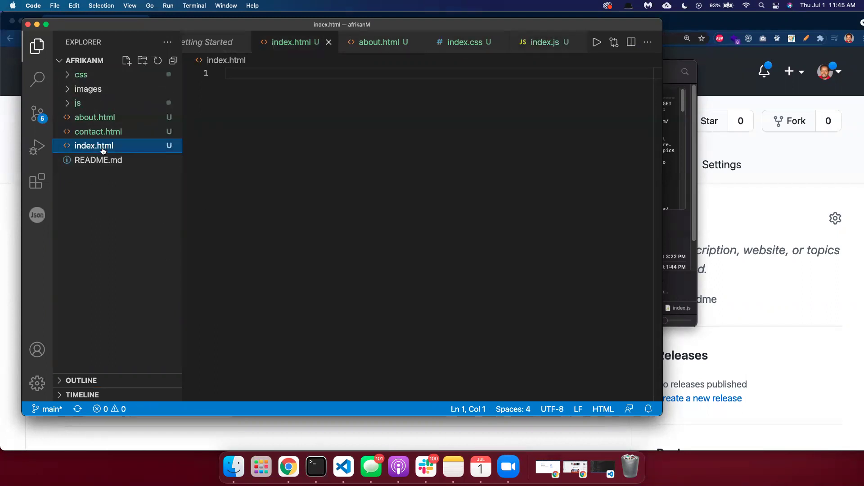
pyautogui.click(251, 112)
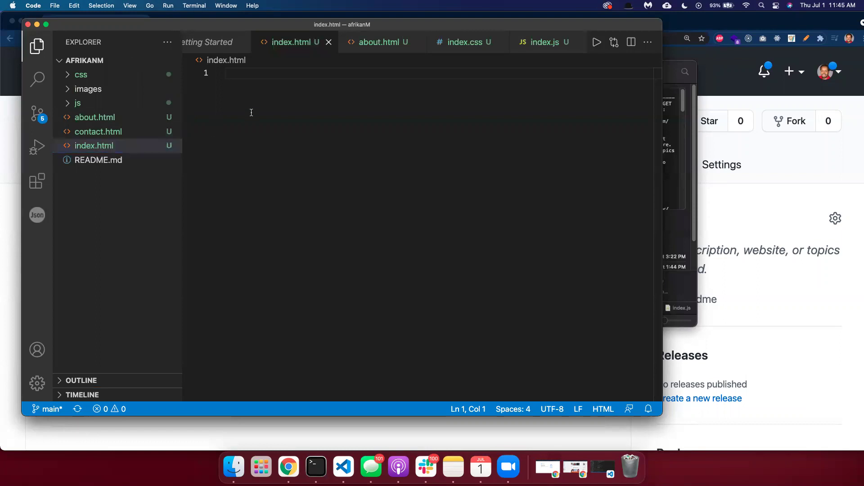
pyautogui.write('h')
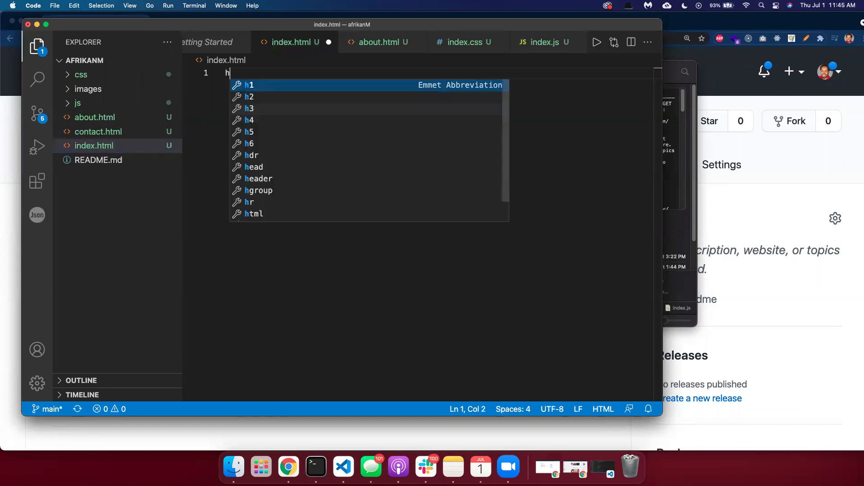
pyautogui.write('tm')
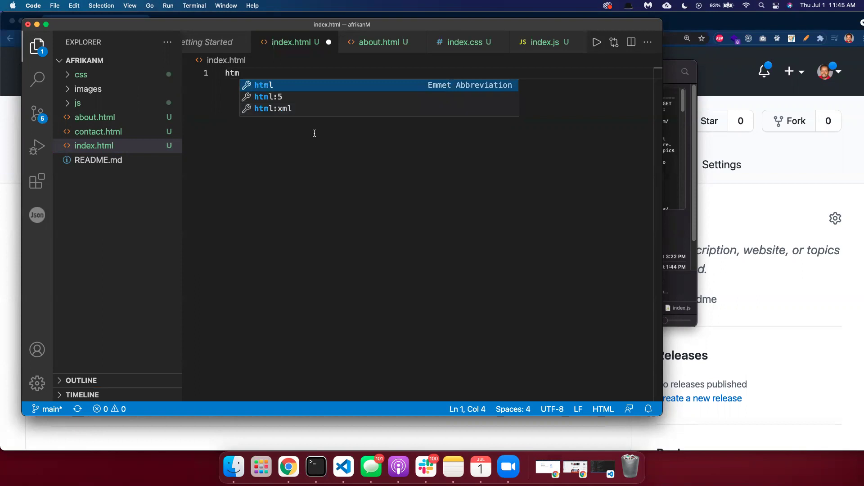
pyautogui.press('Tab')
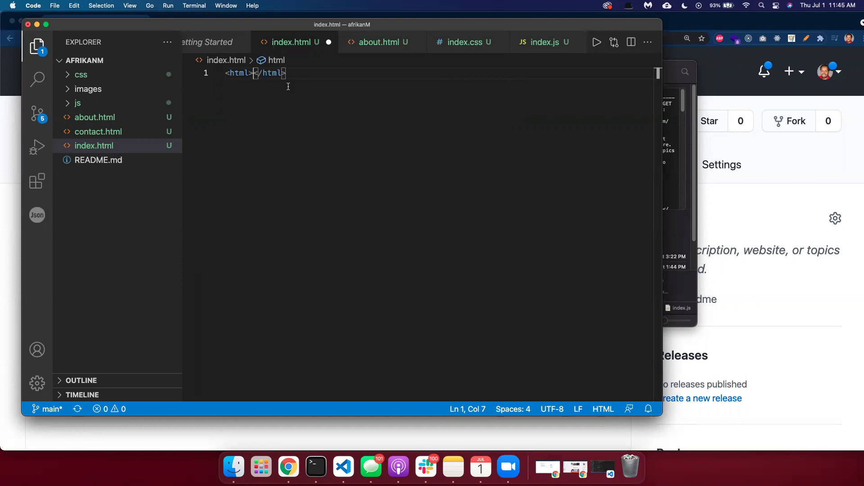
pyautogui.press('Return')
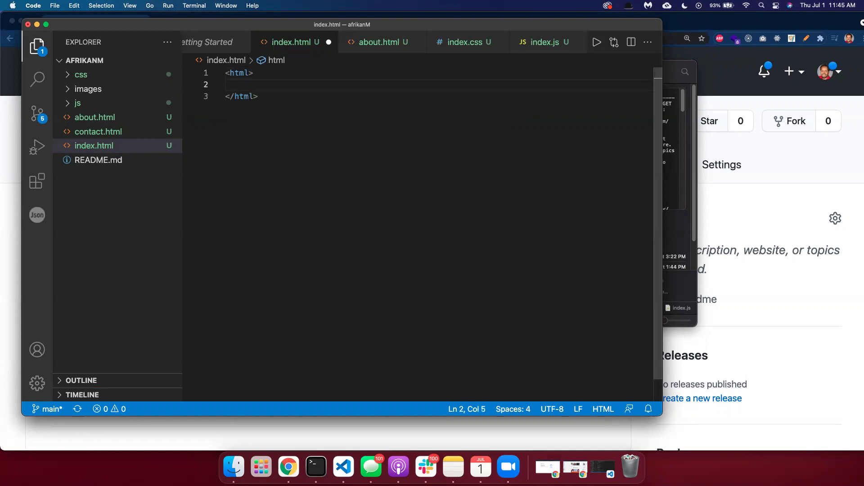
pyautogui.write('<head')
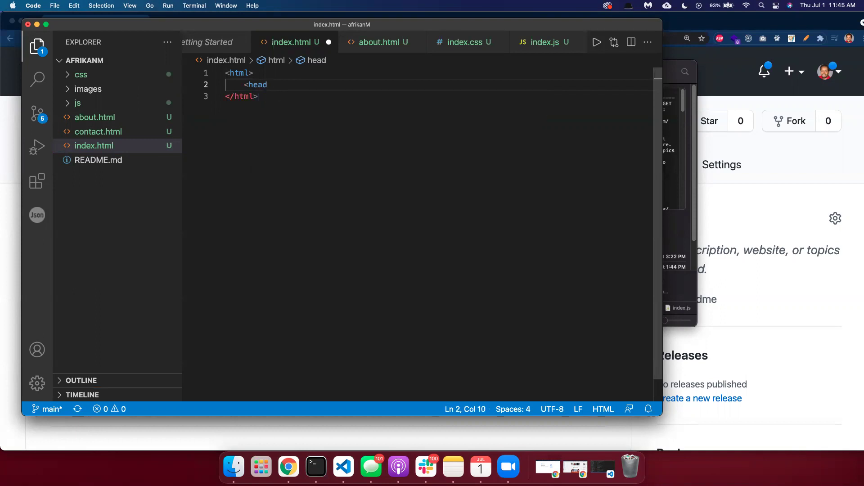
pyautogui.write('></head>')
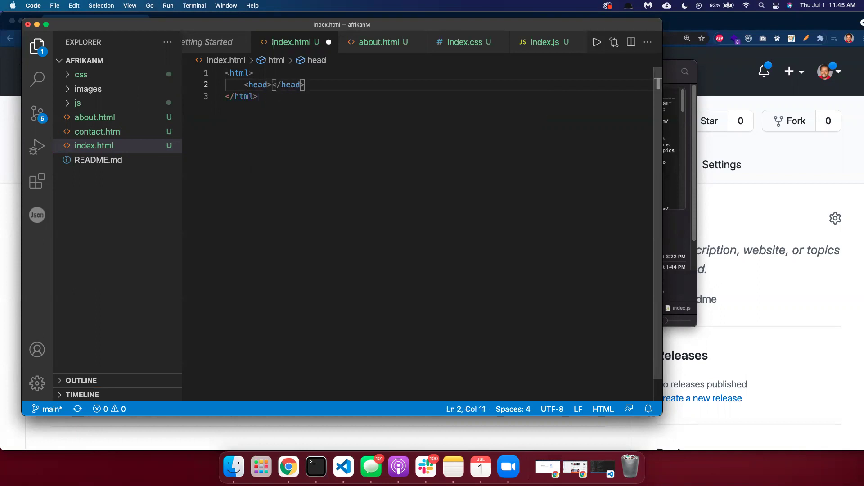
pyautogui.write('TEST')
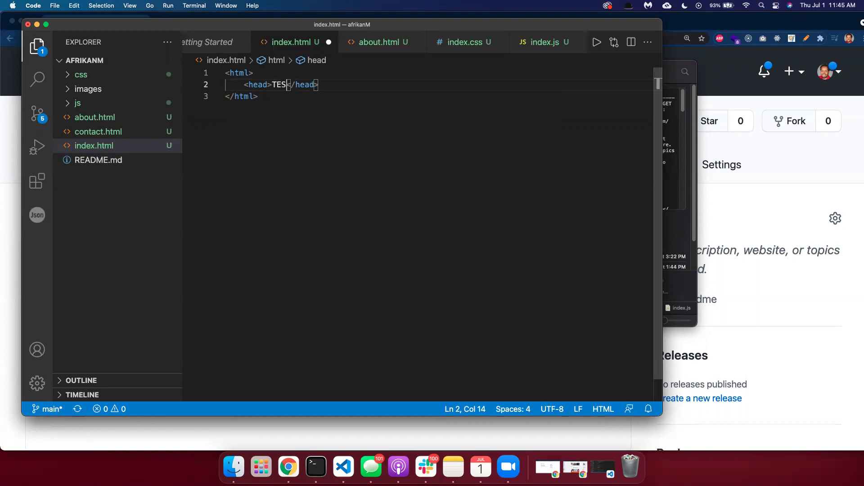
# Add a body element below the head, separated by a blank line, with the text "thi is test file".
pyautogui.click(351, 85)
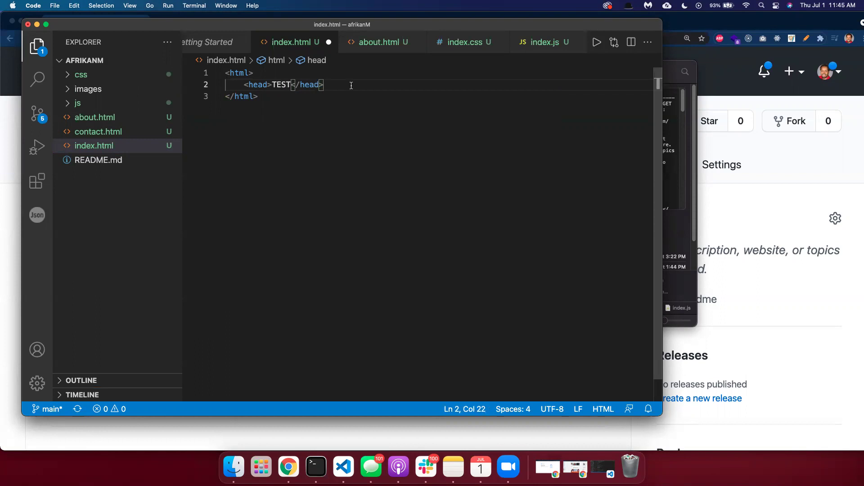
pyautogui.press('Return')
pyautogui.press('Return')
pyautogui.write('<body>')
pyautogui.press('Return')
pyautogui.write('t')
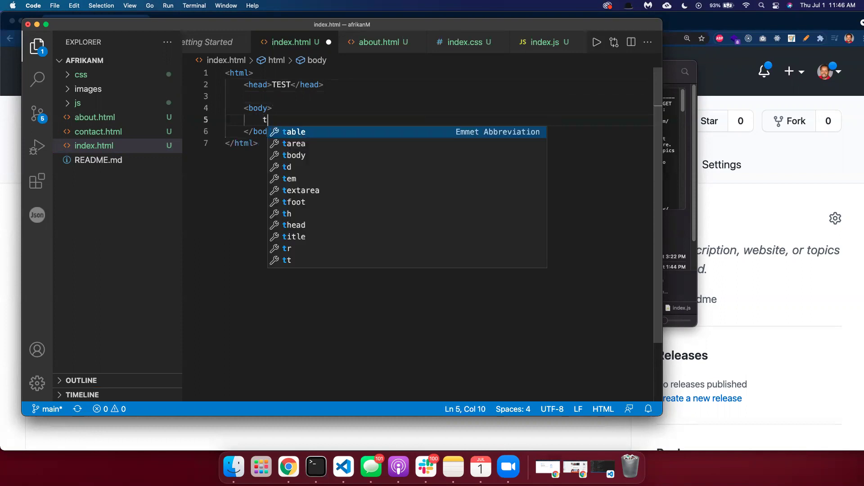
pyautogui.write('hi is test file')
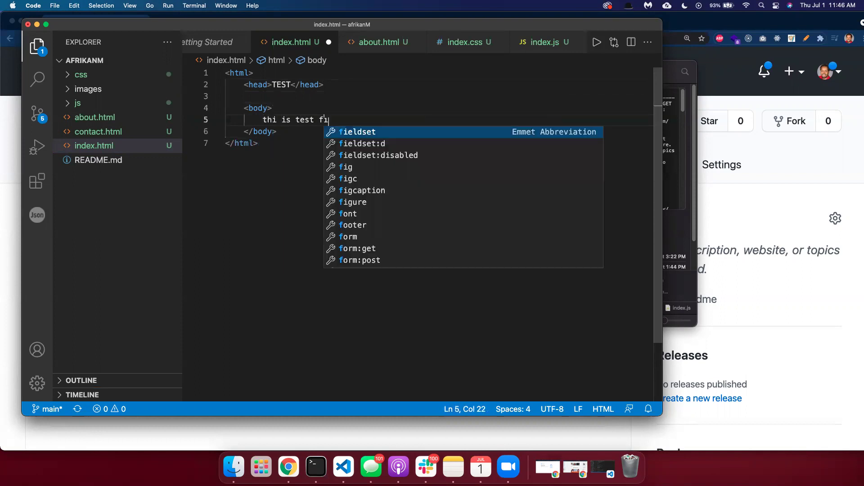
# Replace the plain body text with a paragraph element reading "this is a test file".
pyautogui.click(263, 121)
pyautogui.write('<p>')
pyautogui.moveTo(373, 119); pyautogui.dragTo(296, 119)
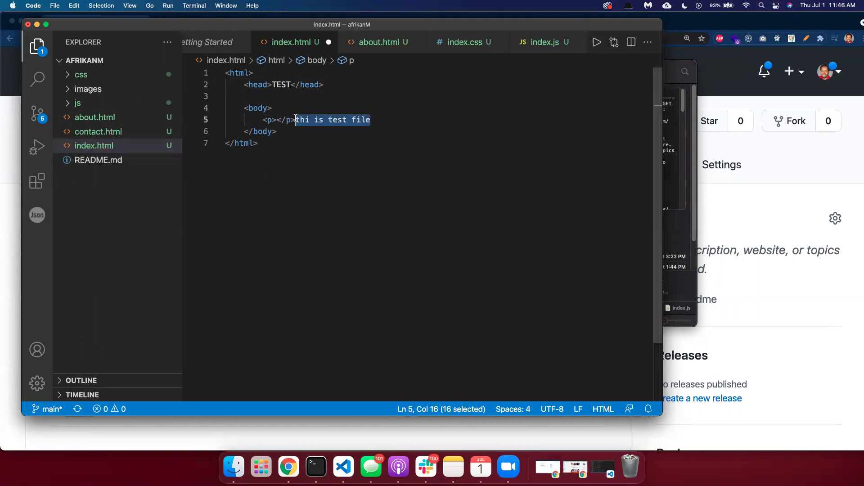
pyautogui.press('super+x')
pyautogui.click(288, 118)
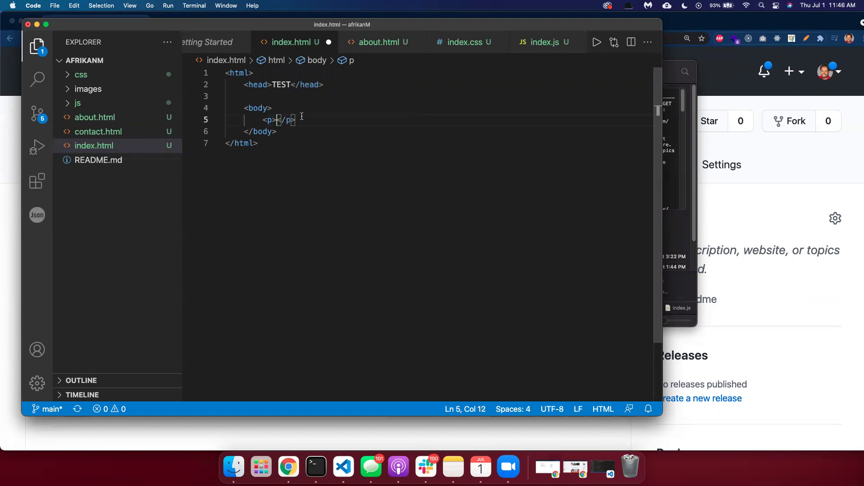
pyautogui.write('this is a test file')
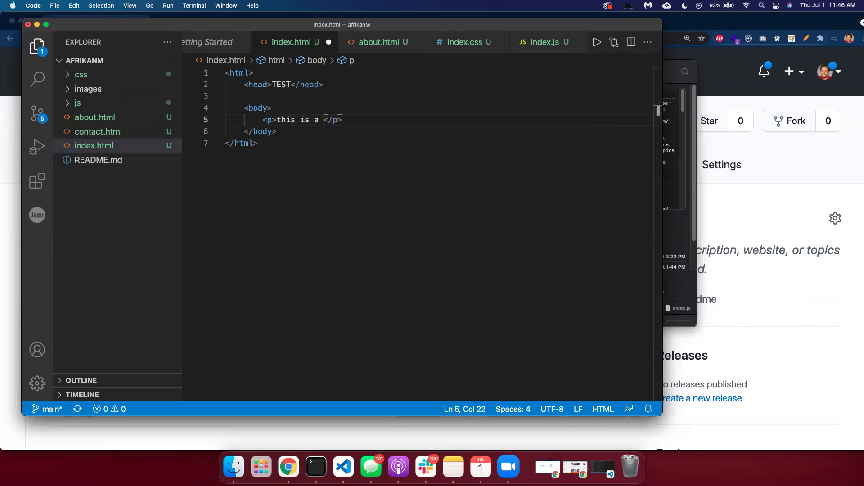
# Save index.html and open a new integrated terminal, enlarging its area to about a third of the window height.
pyautogui.press('super+s')
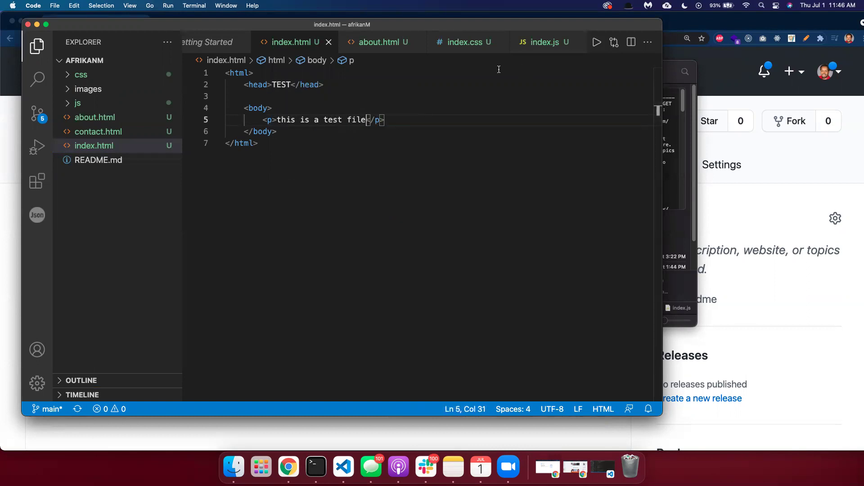
pyautogui.click(389, 125)
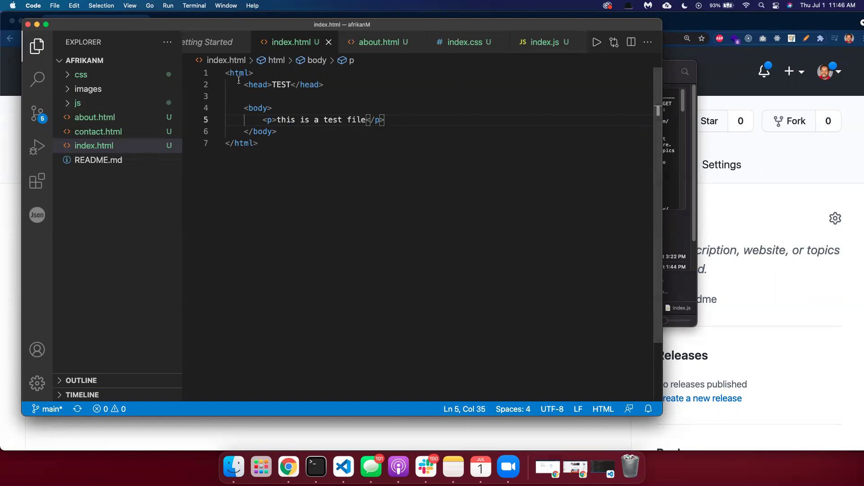
pyautogui.click(194, 5)
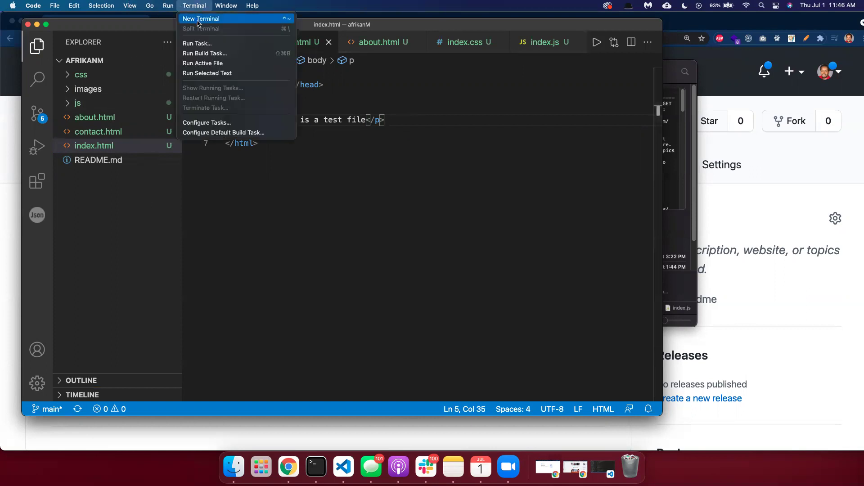
pyautogui.click(198, 19)
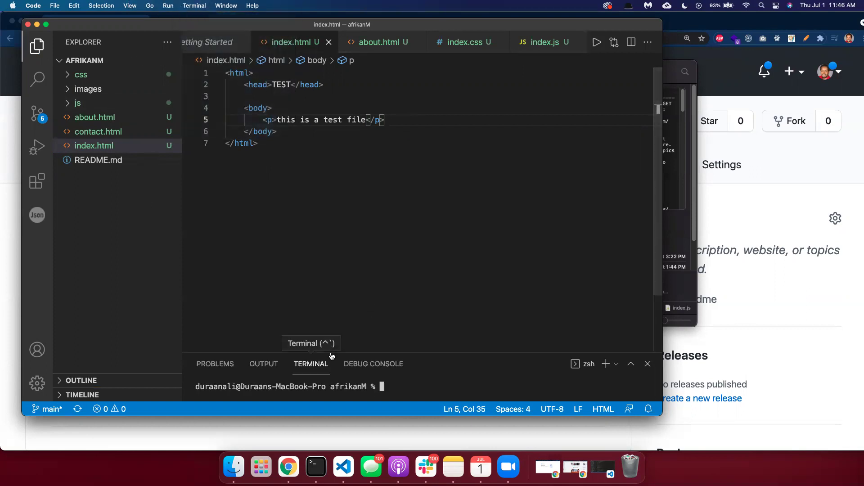
pyautogui.moveTo(332, 354); pyautogui.dragTo(339, 249)
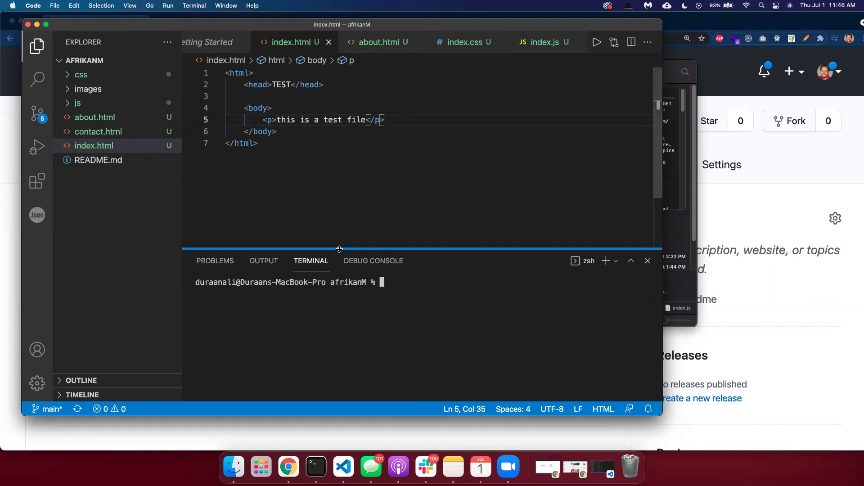
# Switch to the Terminal app, check the afrikanM repository's git status and stage all files with git add.
pyautogui.click(317, 468)
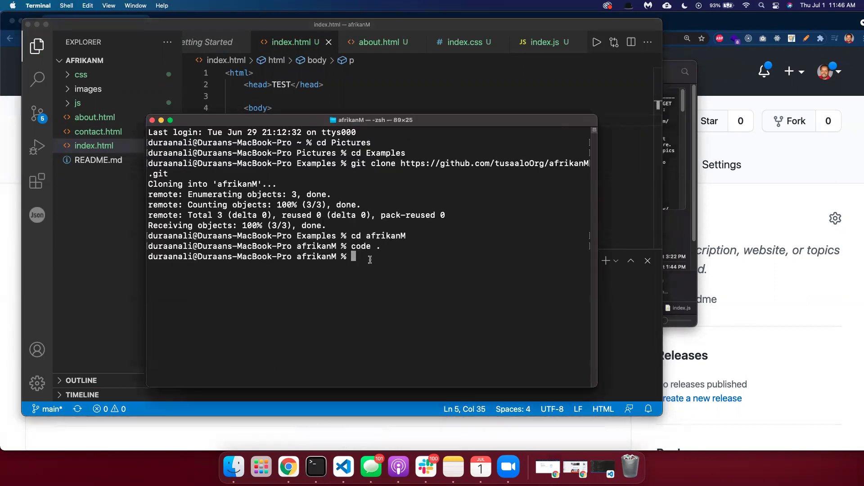
pyautogui.write('git status')
pyautogui.press('Return')
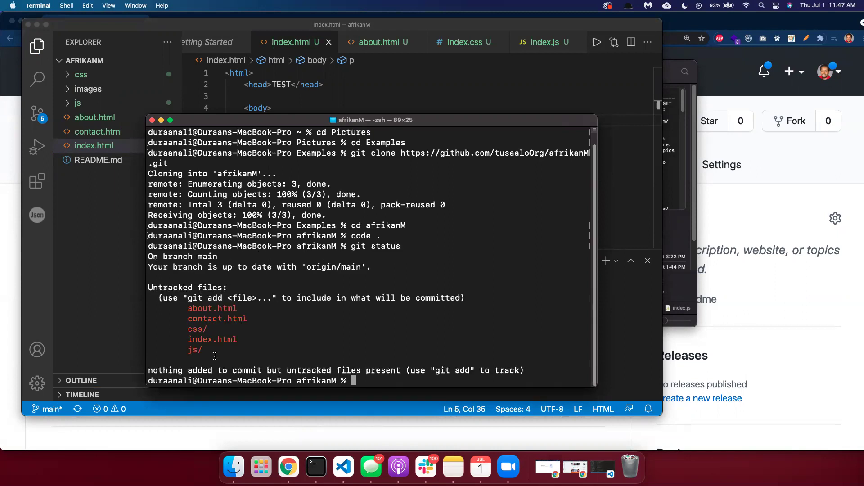
pyautogui.write('git add .')
pyautogui.press('Return')
# Create and switch to a new branch named aboutus with git checkout -b.
pyautogui.write('git co')
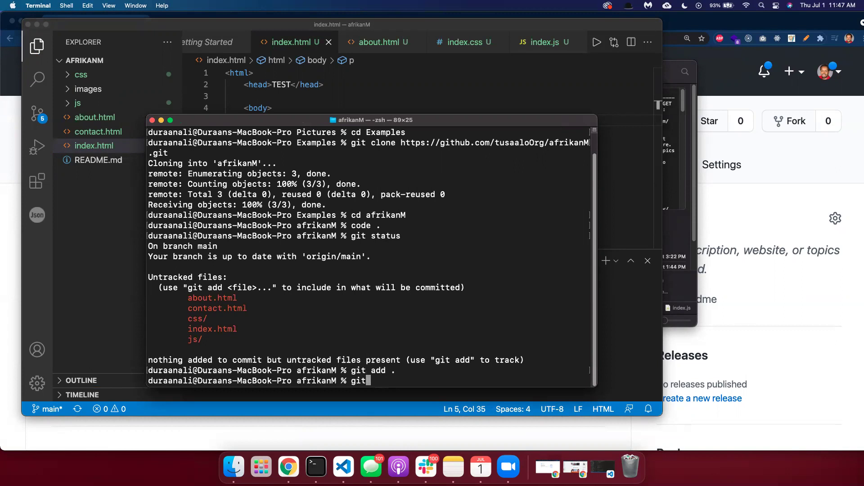
pyautogui.press('BackSpace')
pyautogui.write('om')
pyautogui.press('BackSpace')
pyautogui.press('BackSpace')
pyautogui.press('BackSpace')
pyautogui.press('BackSpace')
pyautogui.press('BackSpace')
pyautogui.press('BackSpace')
pyautogui.press('BackSpace')
pyautogui.write('git checkout -b aboutus')
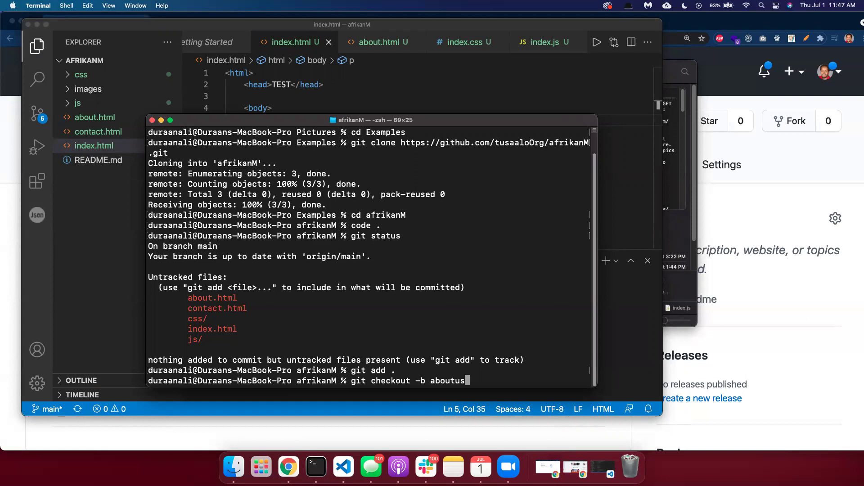
pyautogui.press('Return')
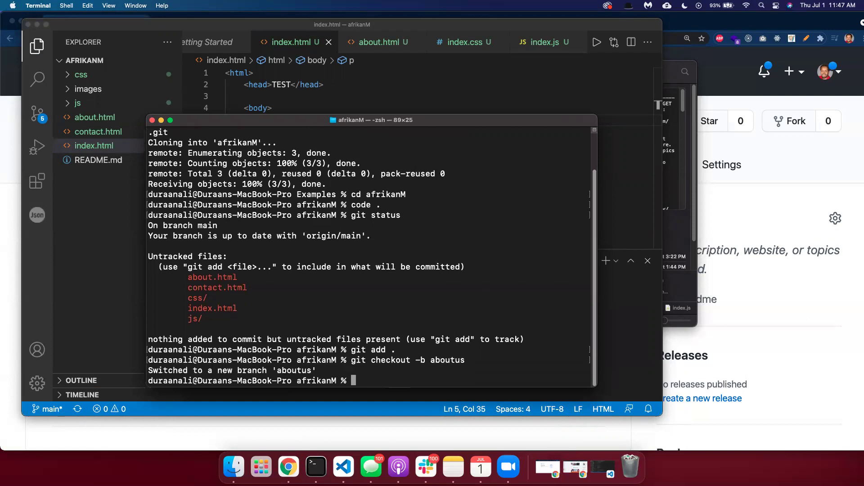
# Stage all files on the aboutus branch and commit them with the message "about us page".
pyautogui.write('git add .')
pyautogui.press('Return')
pyautogui.write('git commit -')
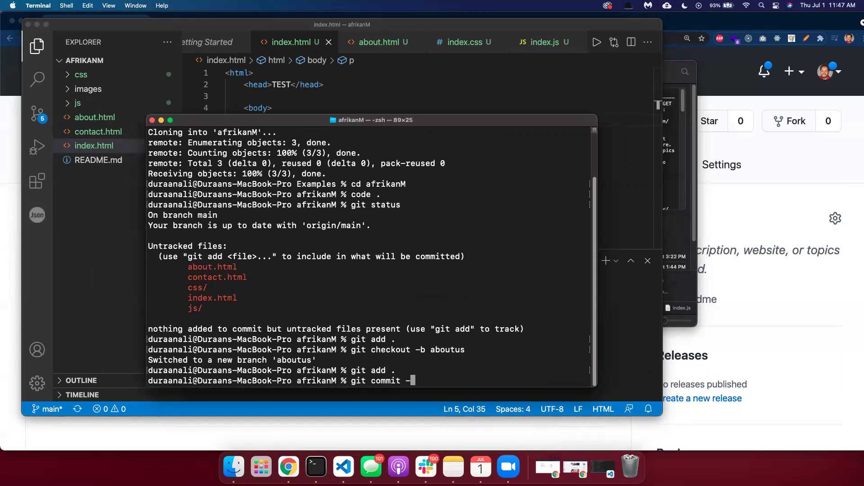
pyautogui.write('m "about us page"')
pyautogui.press('Return')
# Push the aboutus branch to origin with upstream tracking (-u), and reload the afrikanM repository page in Chrome.
pyautogui.write('git push -u origin aboutus')
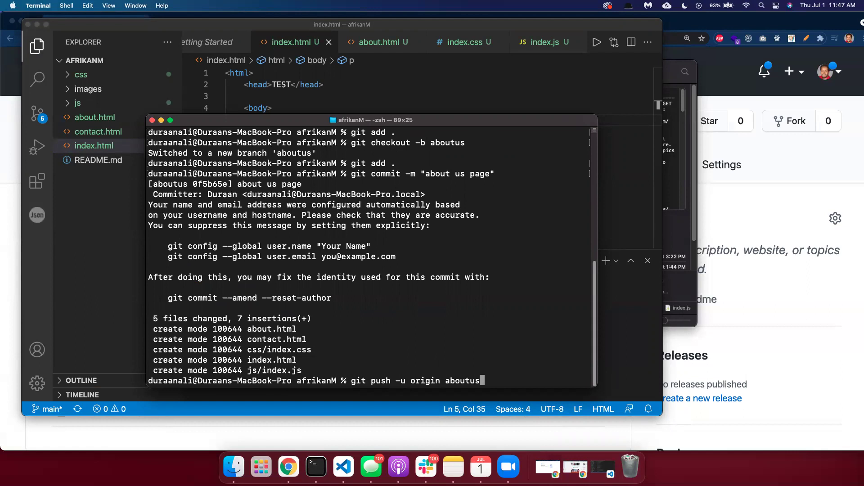
pyautogui.press('Return')
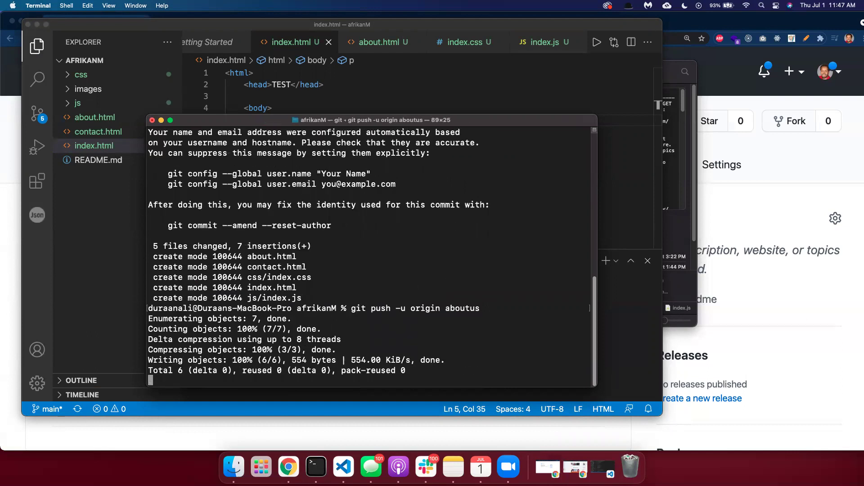
pyautogui.click(773, 201)
pyautogui.scroll(-2, 774, 200)
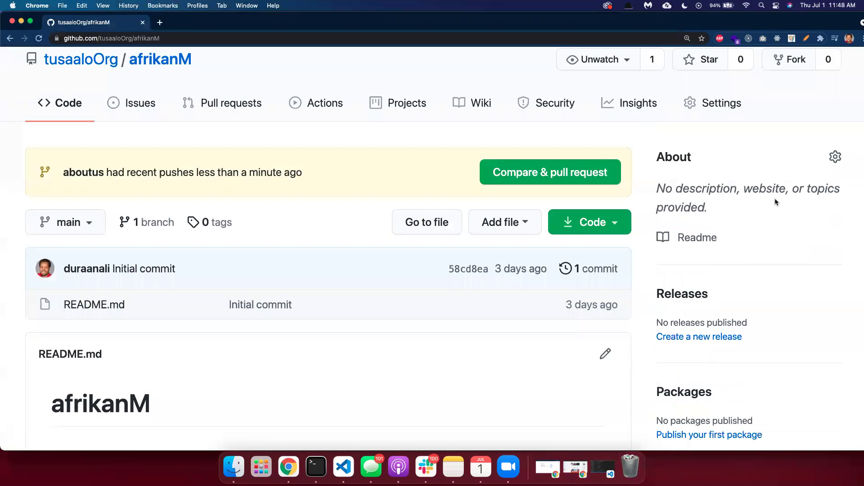
pyautogui.press('super+r')
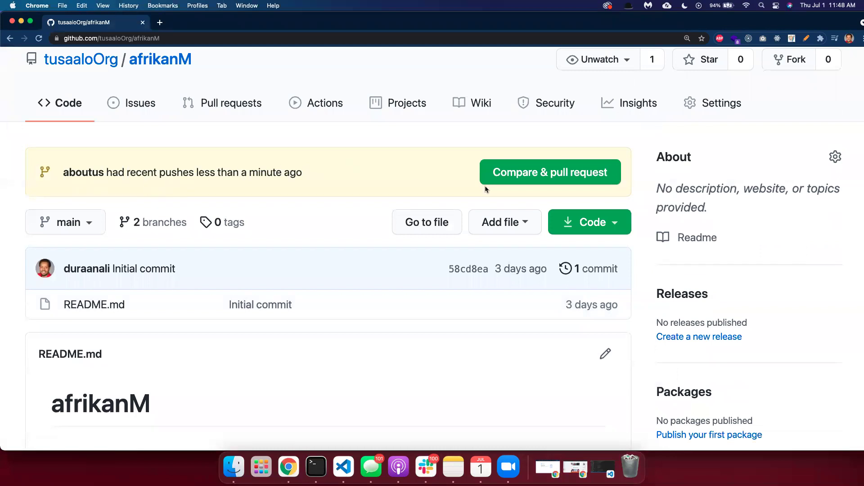
# Create a pull request titled "about us page" from the aboutus branch into main, leaving the comment empty.
pyautogui.click(507, 182)
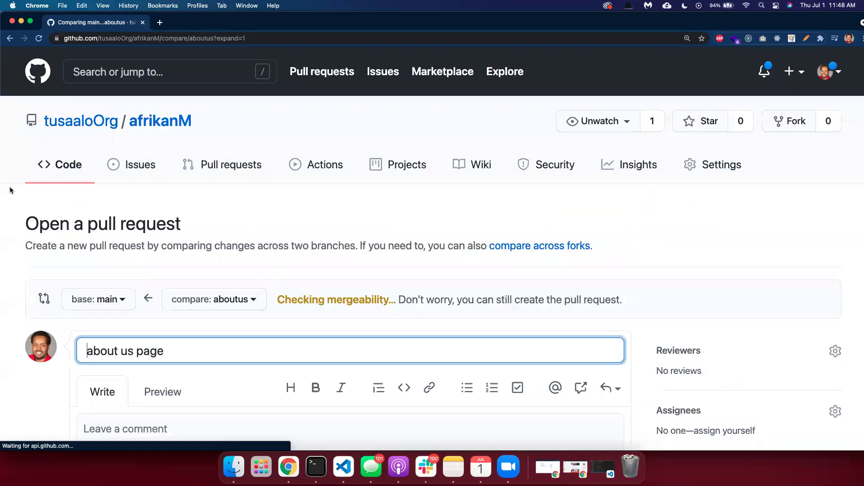
pyautogui.scroll(-7, 35, 221)
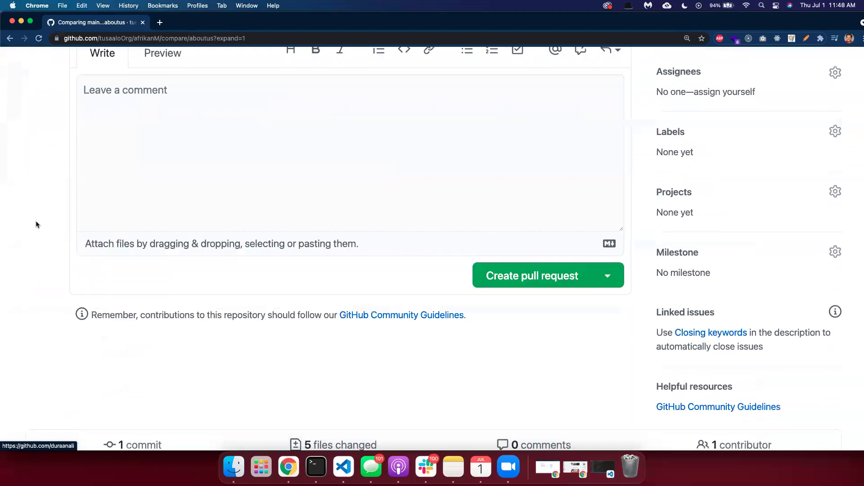
pyautogui.scroll(4, 35, 222)
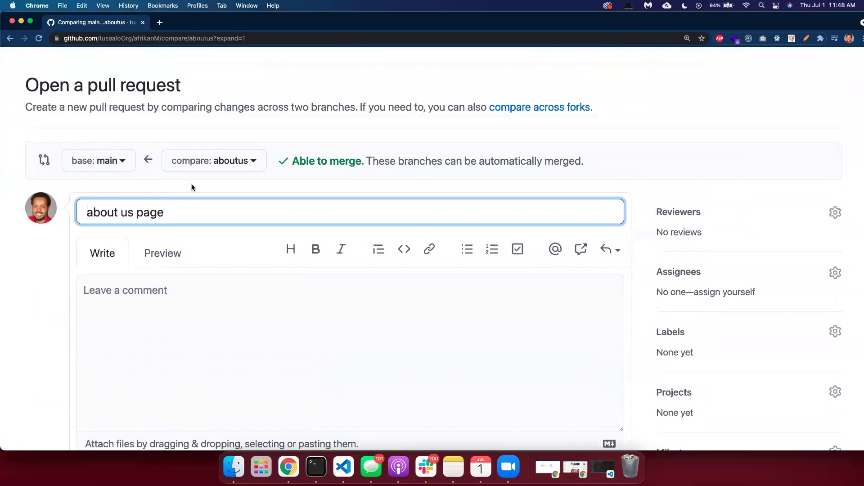
pyautogui.scroll(-5, 180, 189)
pyautogui.click(537, 294)
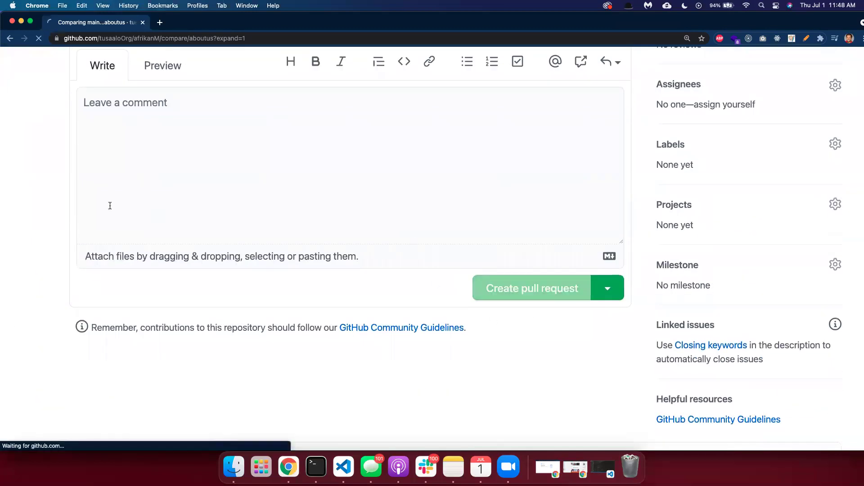
# Examine the pull request's conflict check against the base branch and compare it with index.html in Visual Studio Code.
pyautogui.scroll(-3, 15, 187)
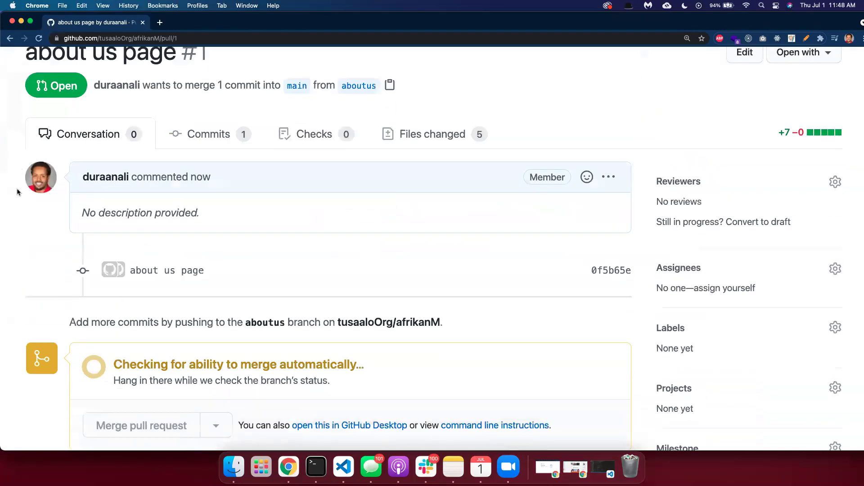
pyautogui.scroll(-1, 172, 247)
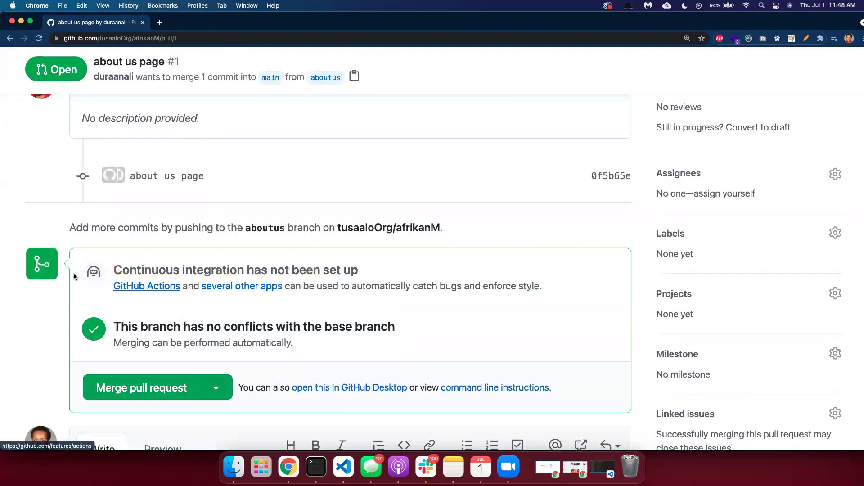
pyautogui.scroll(-1, 264, 305)
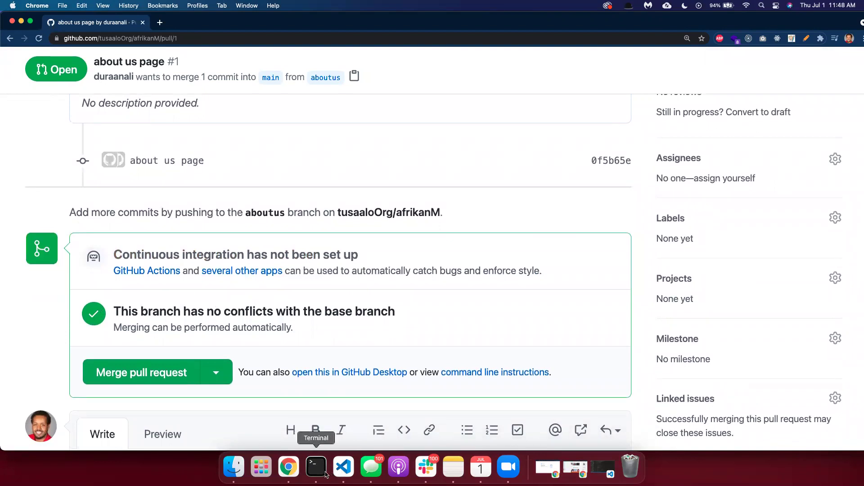
pyautogui.click(343, 467)
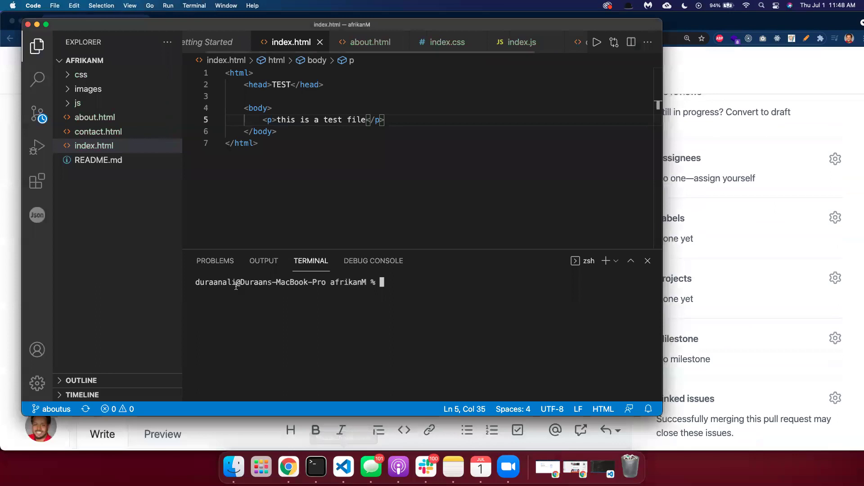
pyautogui.click(100, 146)
pyautogui.click(393, 118)
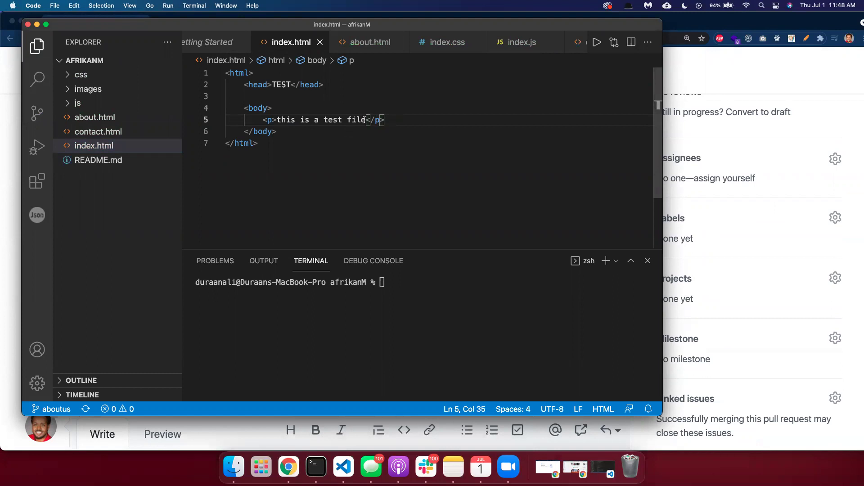
pyautogui.click(696, 132)
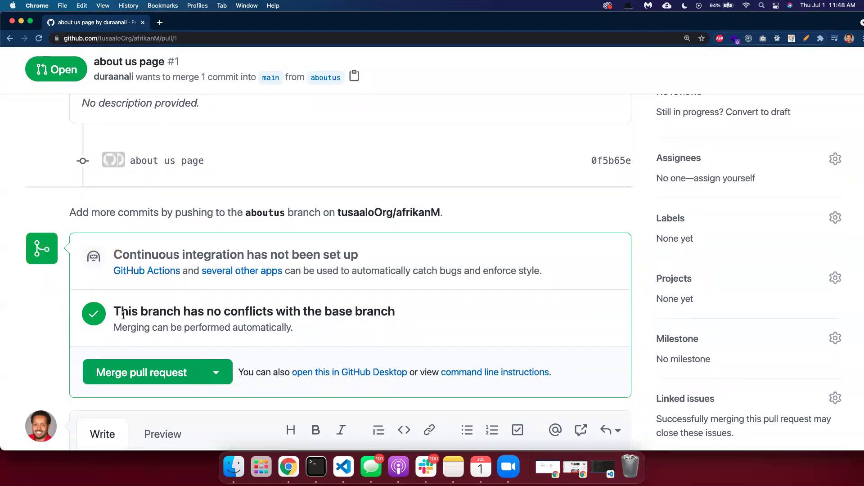
pyautogui.tripleClick(388, 304)
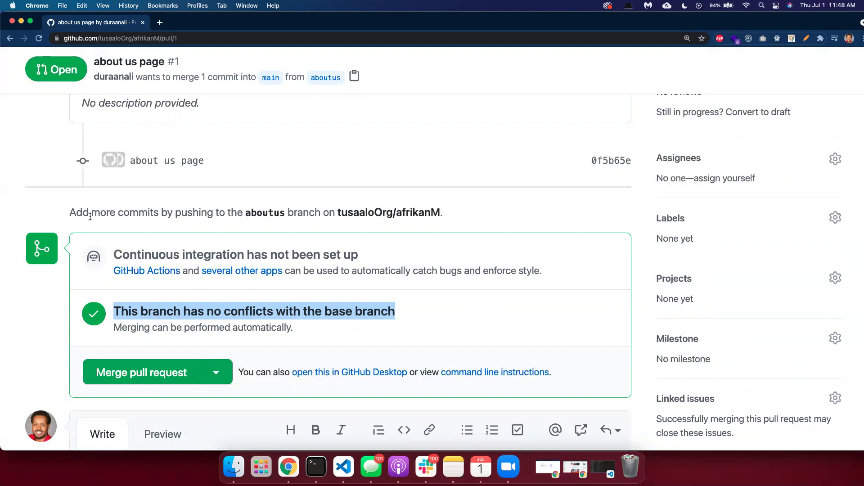
pyautogui.click(352, 462)
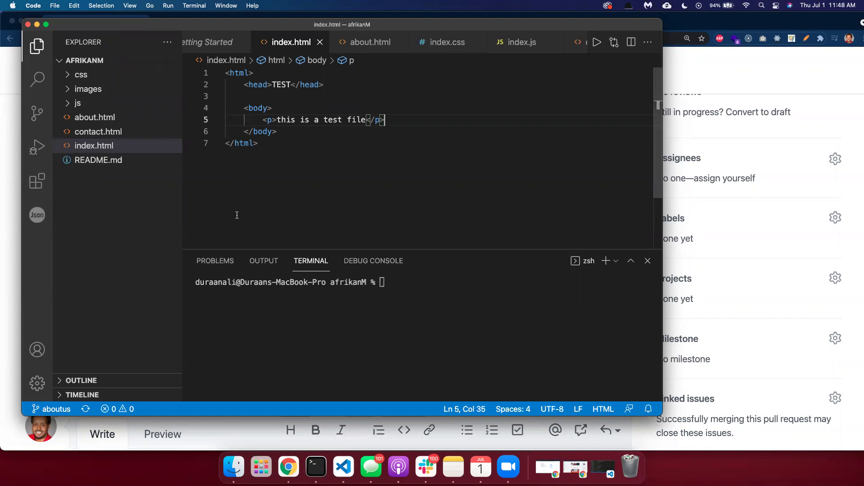
pyautogui.click(6, 165)
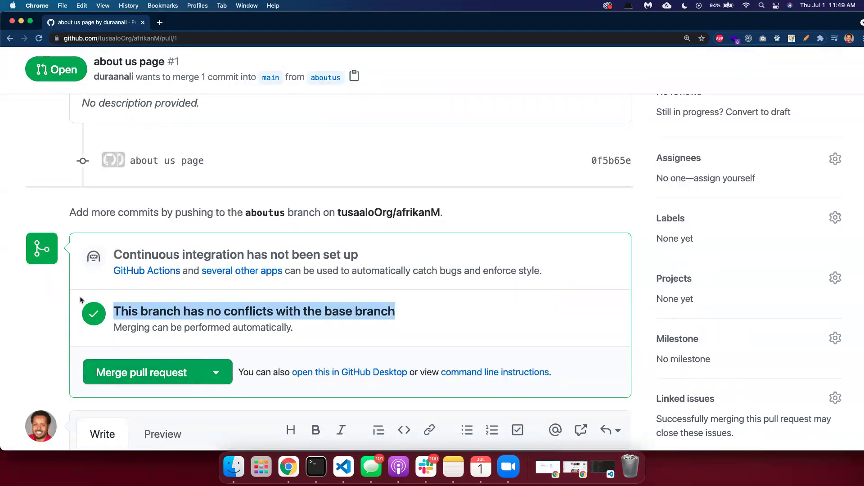
pyautogui.scroll(5, 80, 299)
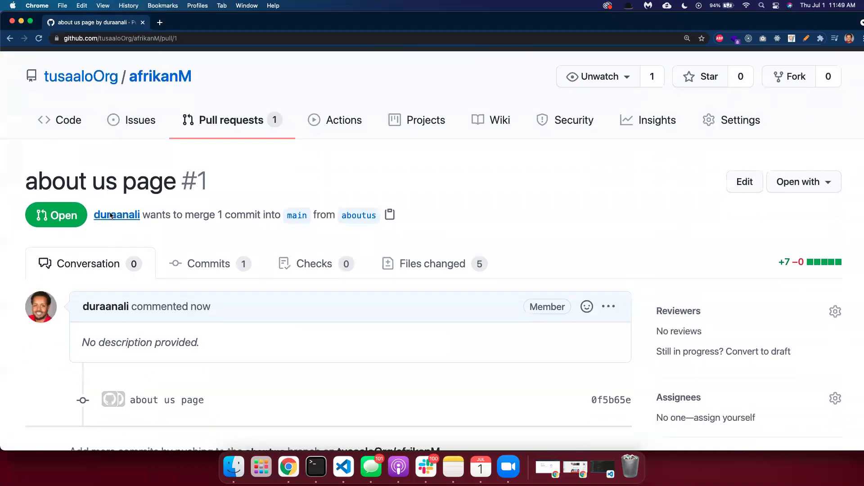
pyautogui.scroll(-5, 110, 216)
pyautogui.scroll(6, 82, 201)
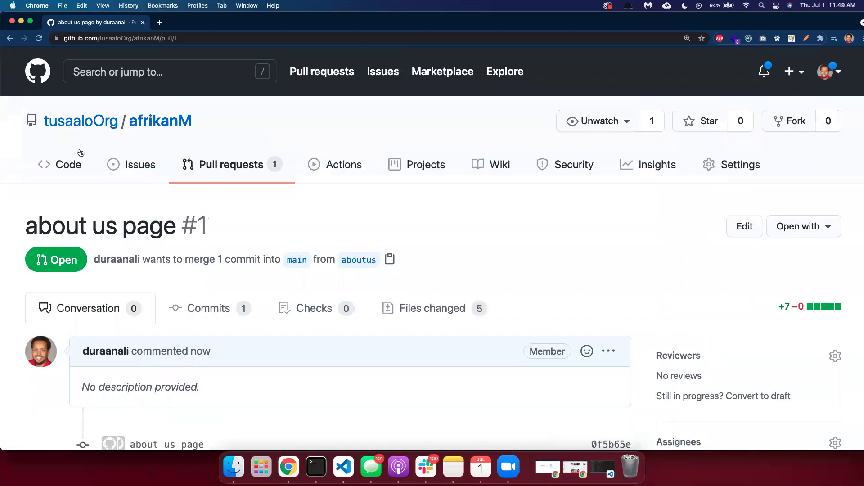
pyautogui.scroll(-8, 166, 311)
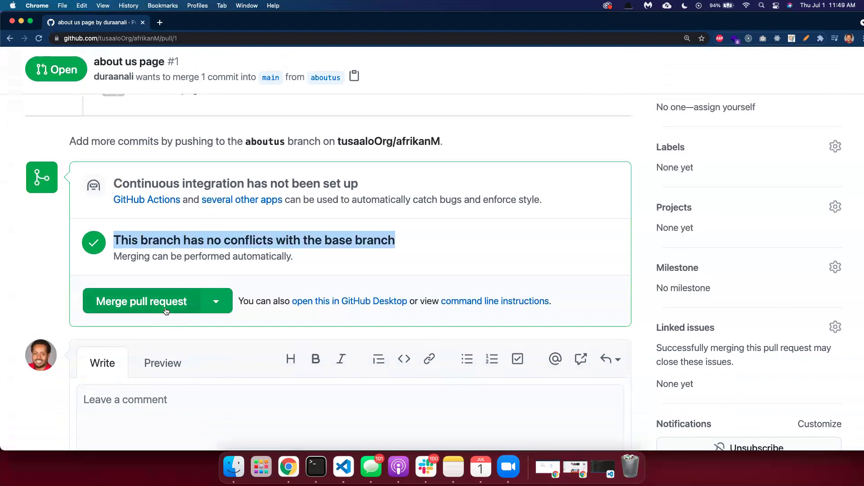
pyautogui.click(166, 312)
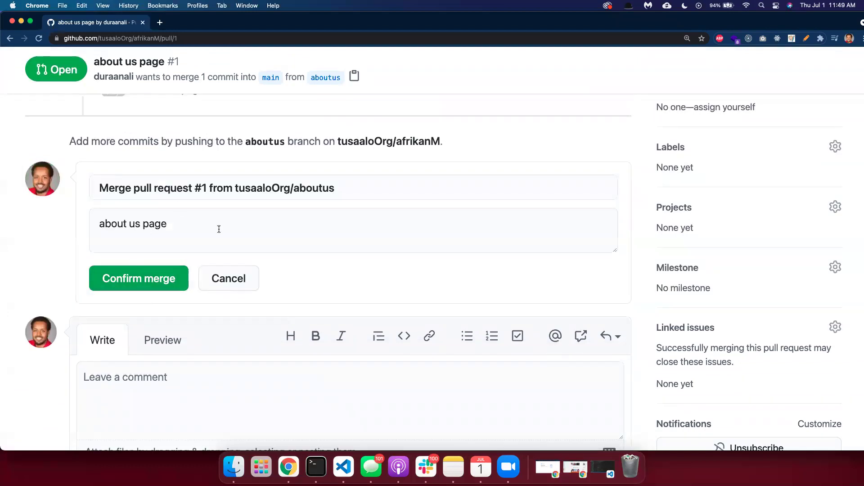
pyautogui.click(247, 283)
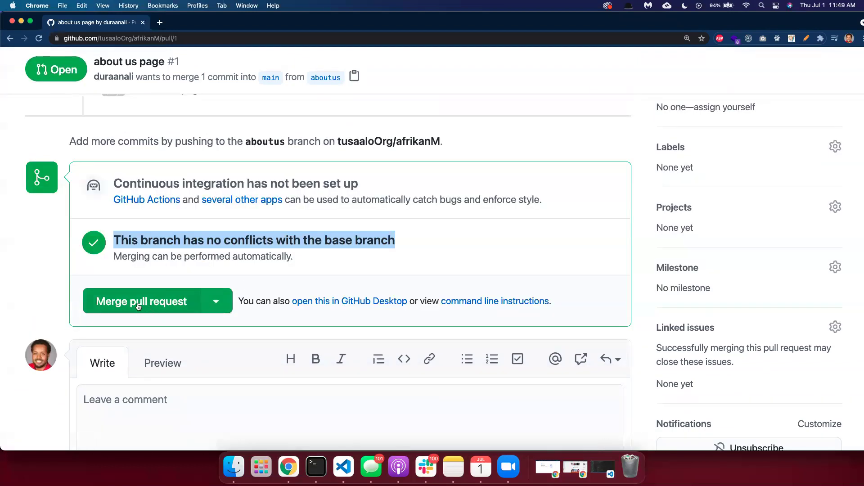
# Merge the "about us page" pull request from aboutus into main, confirming with the default merge commit message.
pyautogui.click(153, 224)
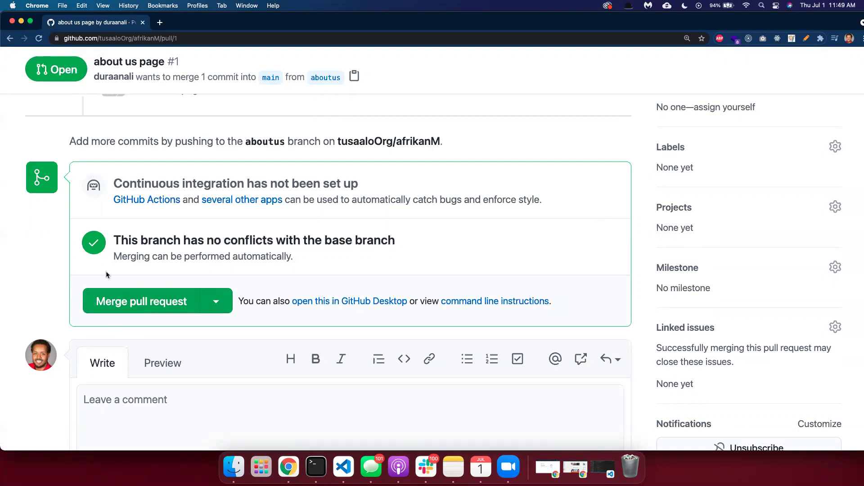
pyautogui.click(124, 301)
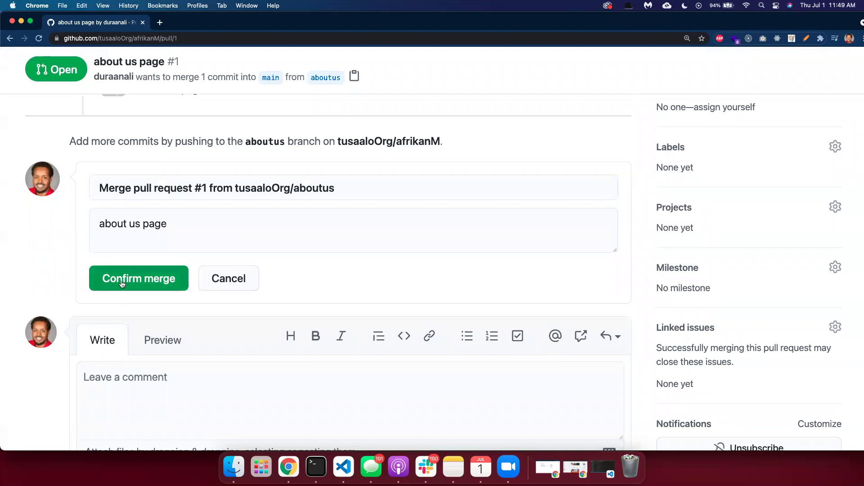
pyautogui.click(122, 283)
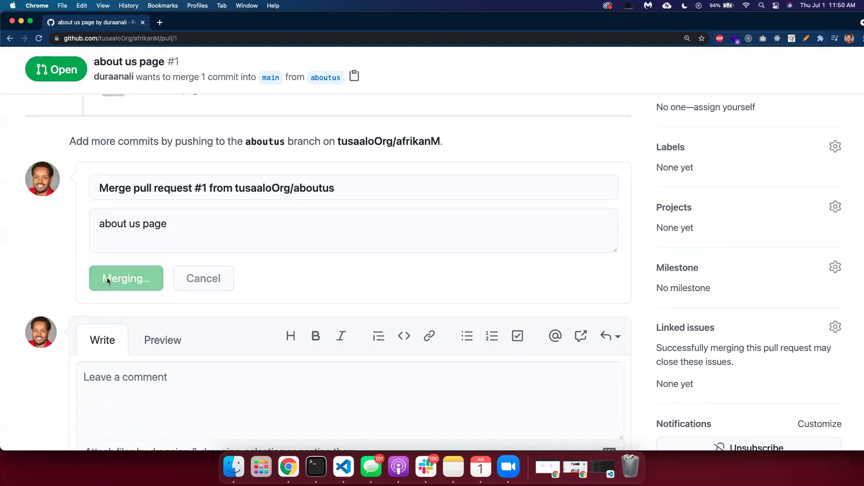
pyautogui.scroll(10, 366, 302)
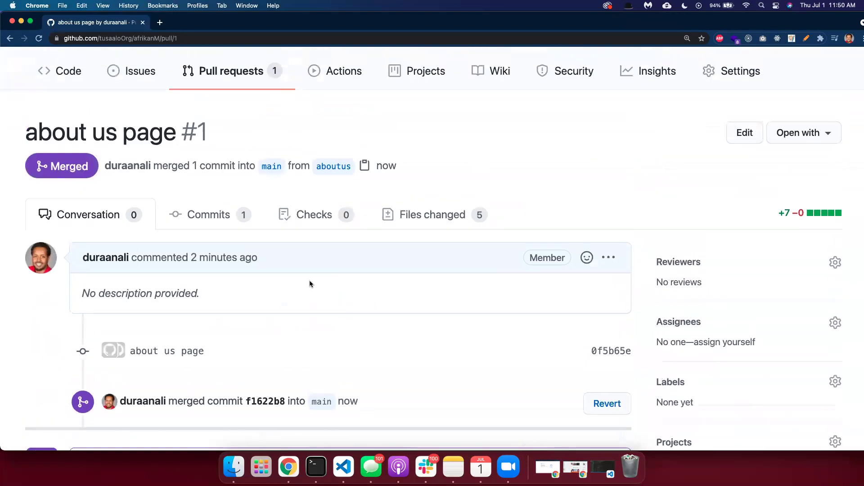
# Open the afrikanM repository's code page and review the files on main and the list of branches.
pyautogui.click(81, 160)
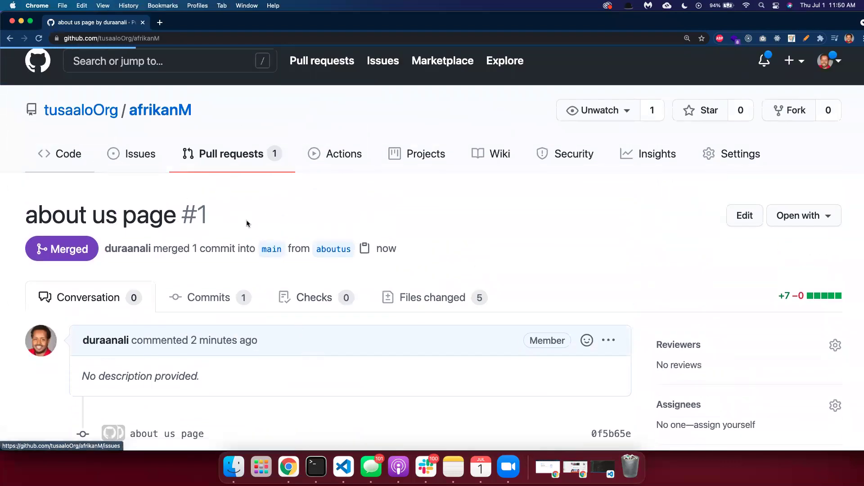
pyautogui.scroll(-2, 97, 254)
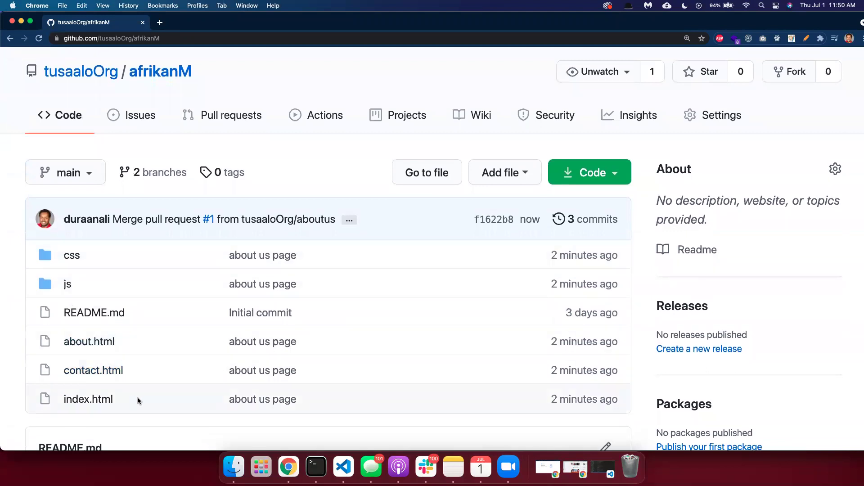
pyautogui.scroll(-1, 128, 349)
pyautogui.scroll(3, 135, 351)
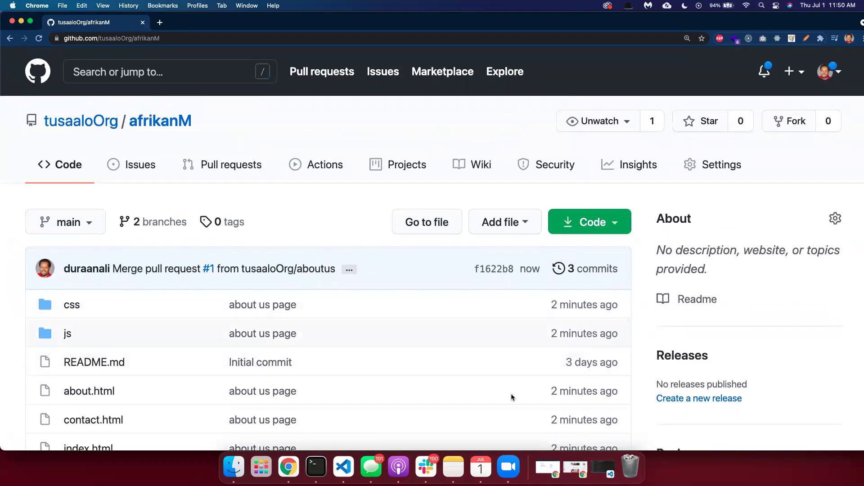
pyautogui.click(90, 225)
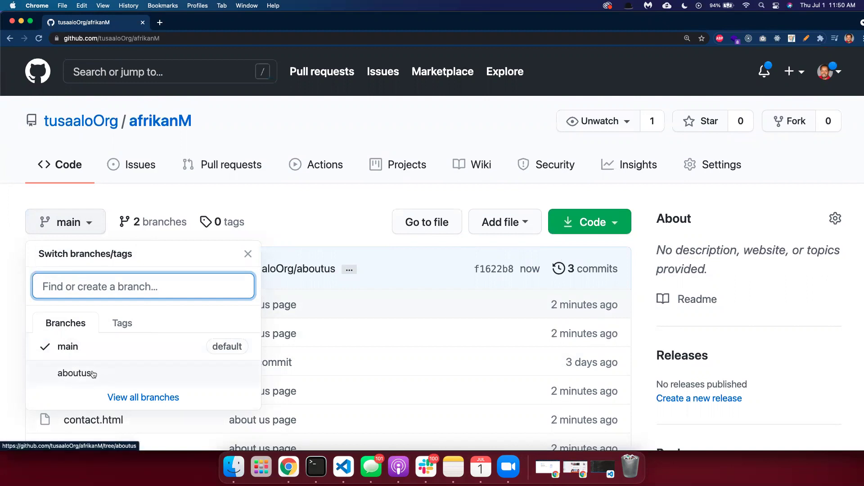
pyautogui.click(285, 207)
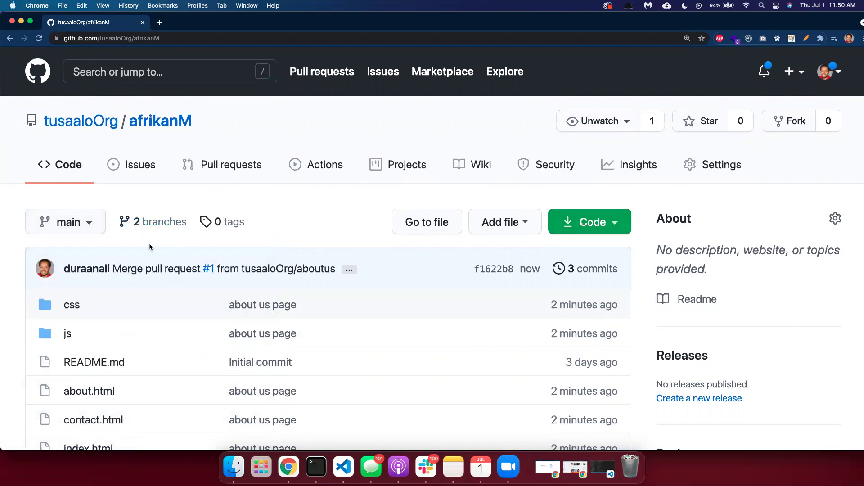
# Examine the file list, branch selector and clone options of the afrikanM repository.
pyautogui.scroll(-3, 172, 265)
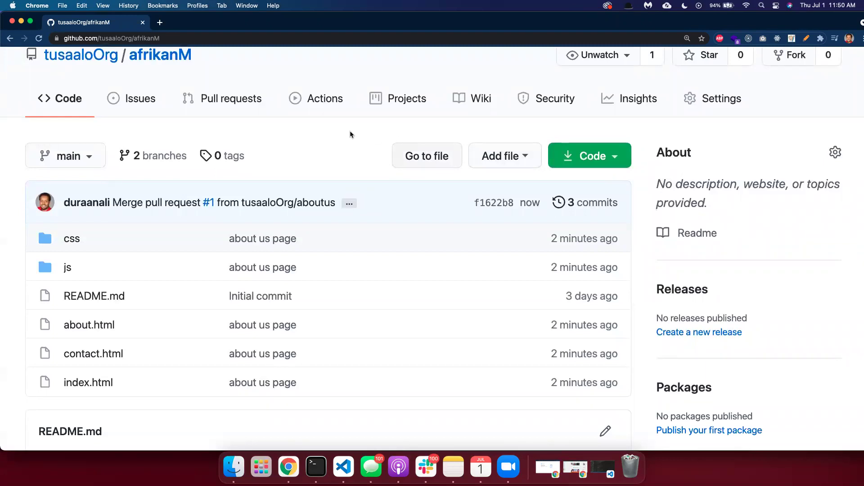
pyautogui.click(578, 154)
pyautogui.click(367, 147)
pyautogui.scroll(3, 139, 176)
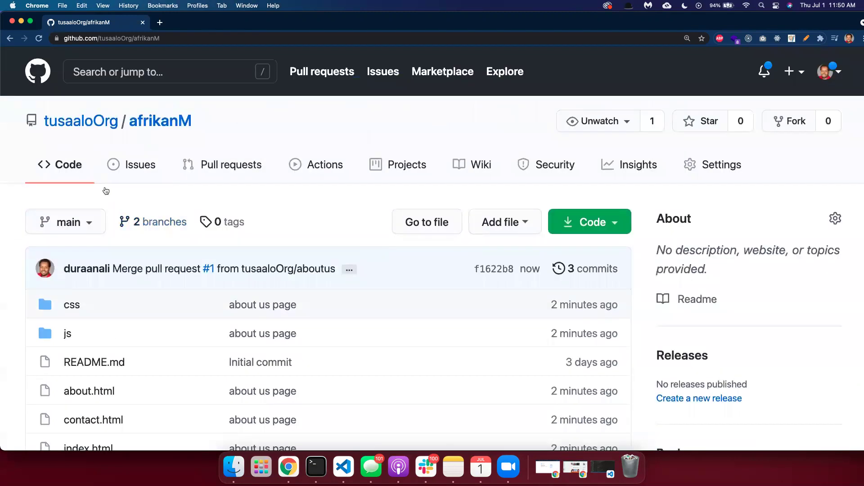
pyautogui.click(53, 222)
pyautogui.click(53, 222)
pyautogui.click(589, 222)
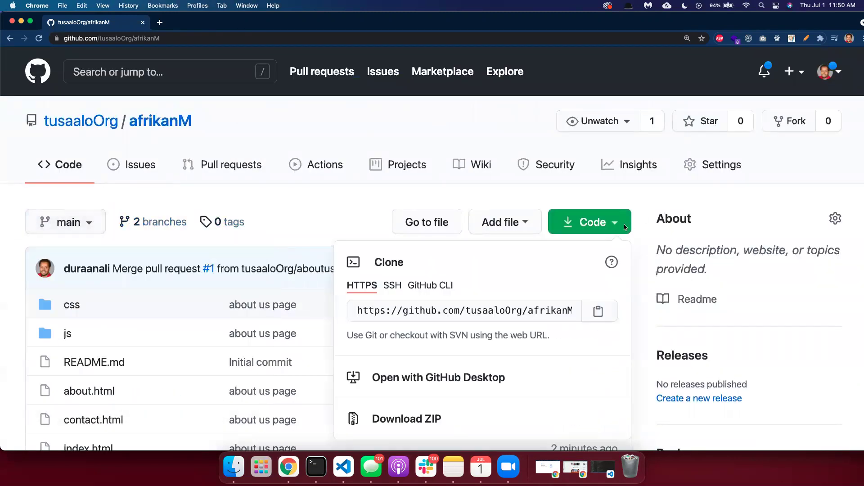
pyautogui.click(334, 209)
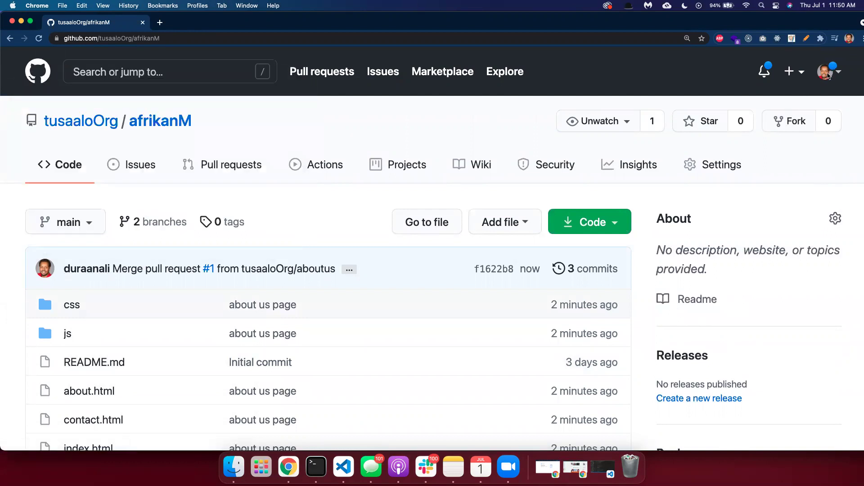
# Open the tusaaloOrg organization page and view its repositories.
pyautogui.click(72, 124)
pyautogui.scroll(-1, 239, 347)
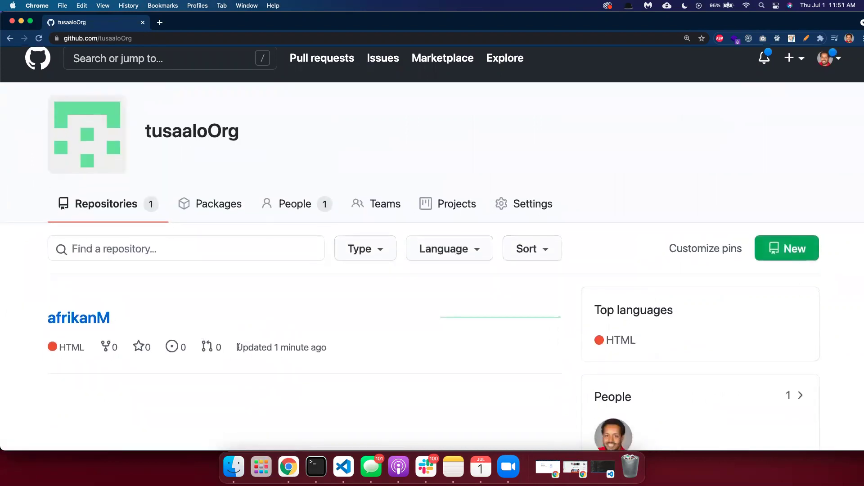